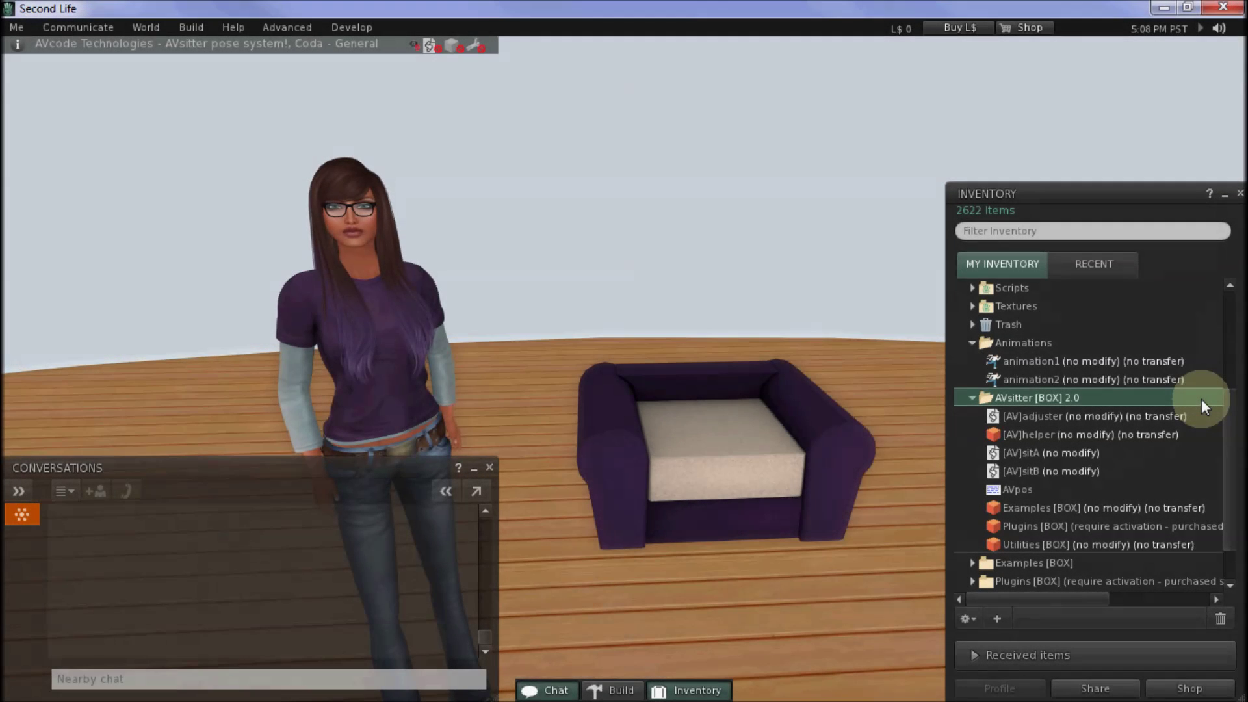
Step: Drop the AVsitter [BOX] 2.0 folder from inventory onto the purple armchair
drag(1202, 399, 623, 359)
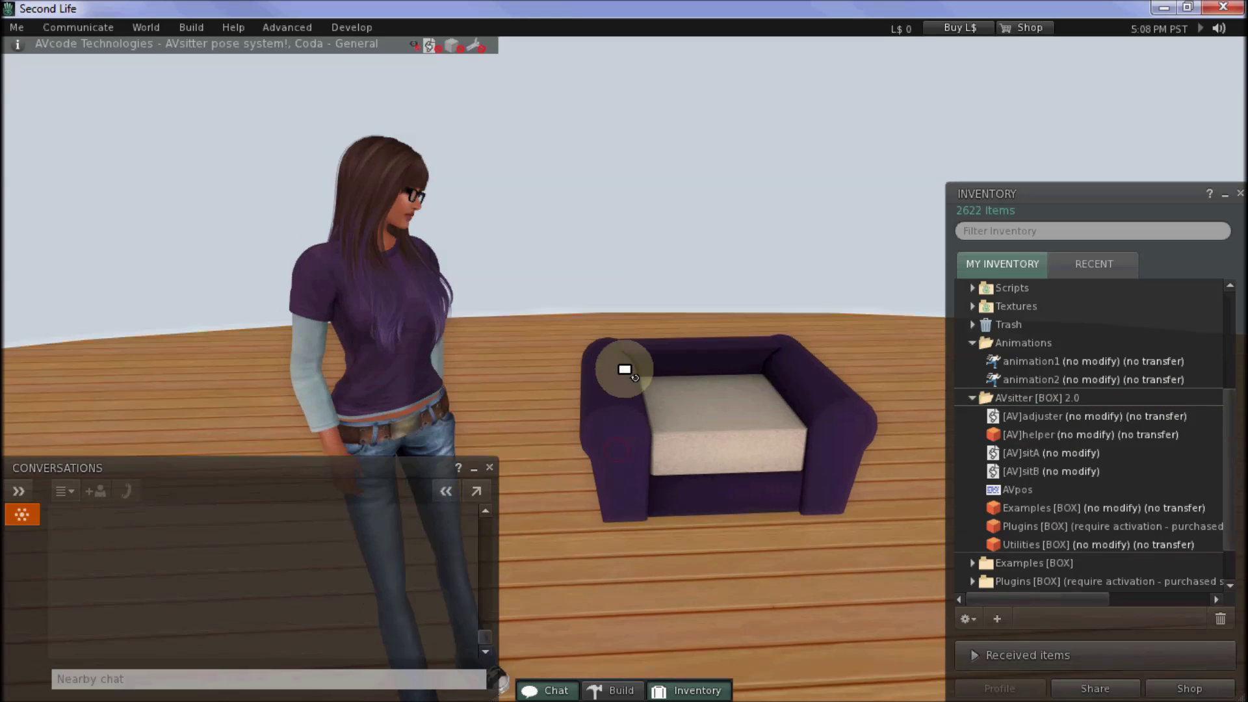
Step: Edit the armchair, show its empty Content tab, and select [AV]adjuster through AVpos in inventory
right_click(626, 342)
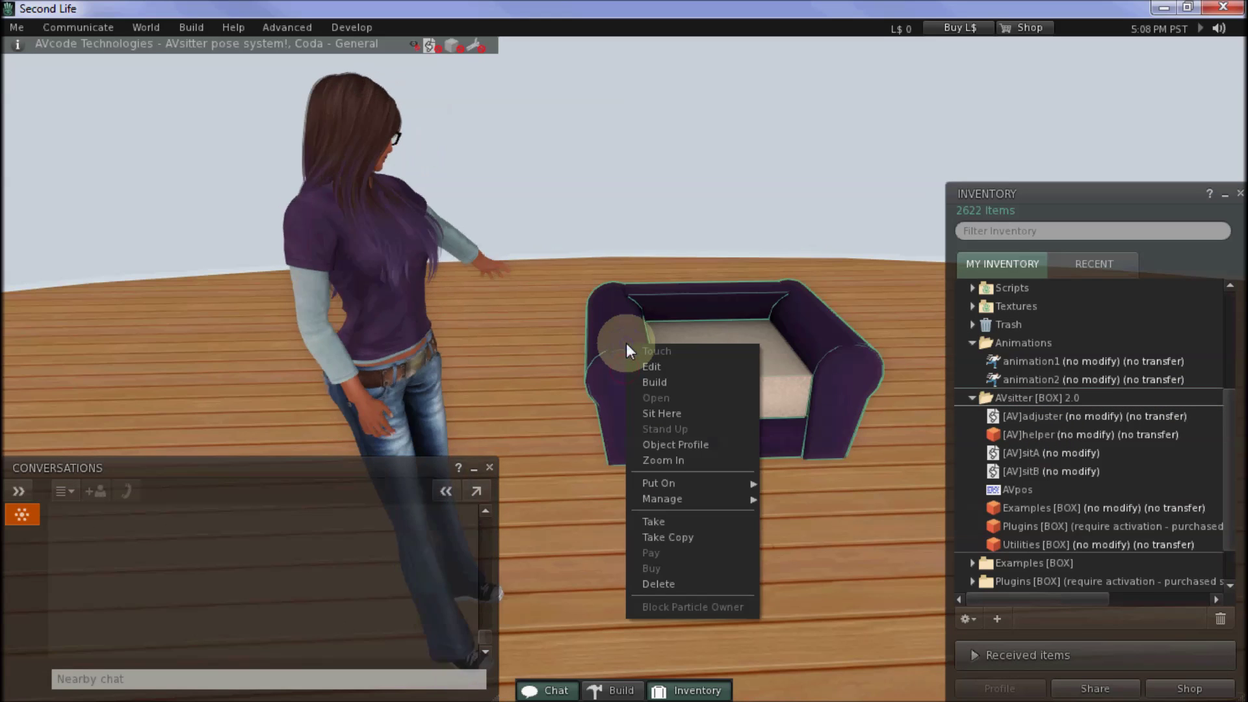
click(668, 366)
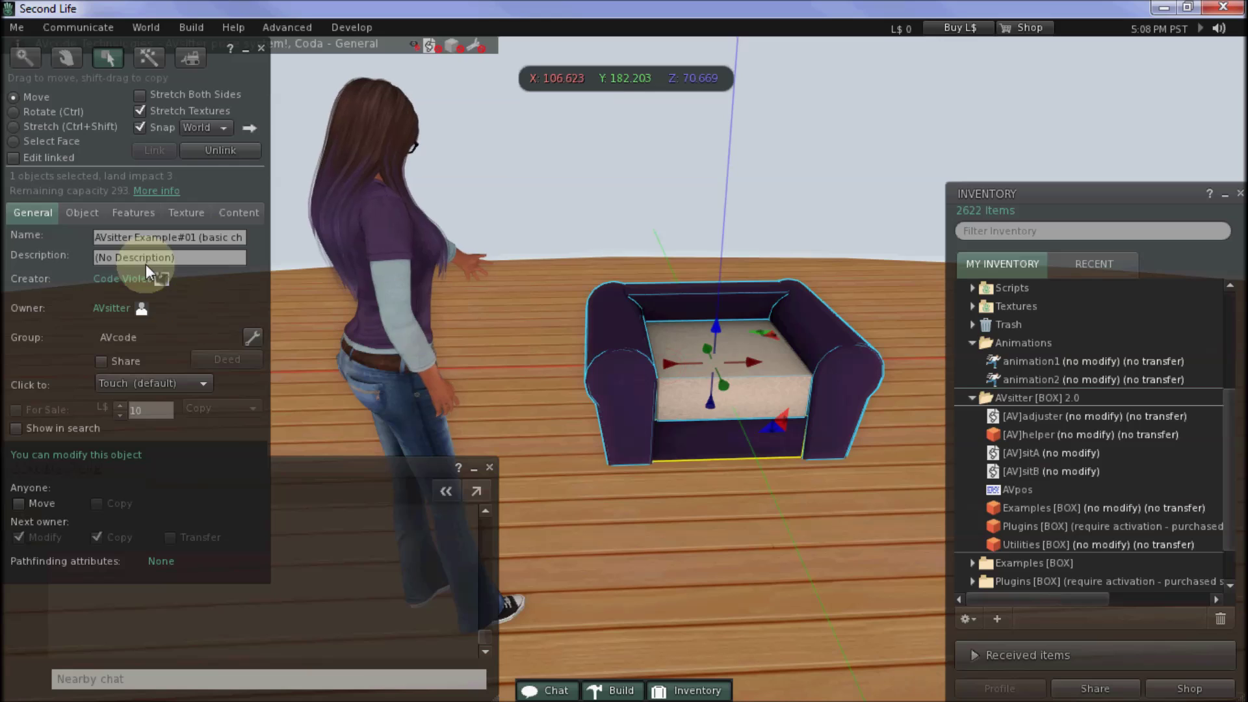
click(248, 217)
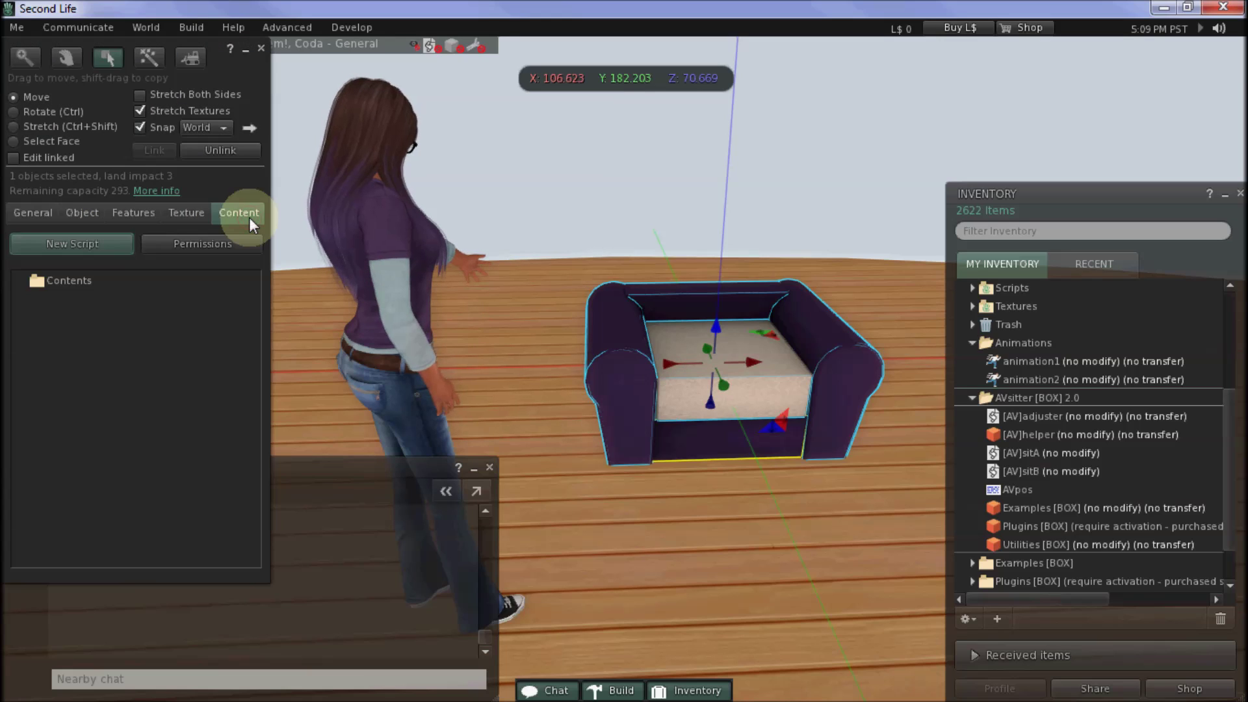
click(1207, 416)
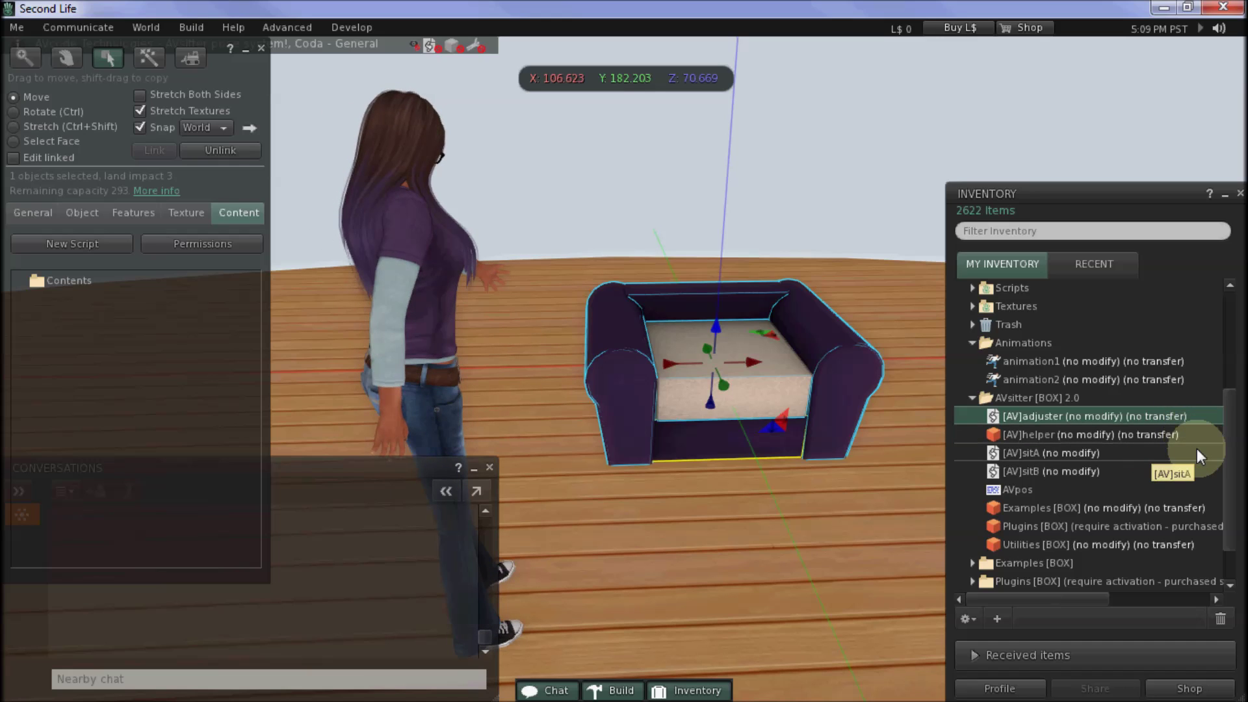
shift+click(1206, 488)
Step: Move the five AVsitter items, then animation1 and animation2, into the armchair's contents
drag(996, 432, 158, 376)
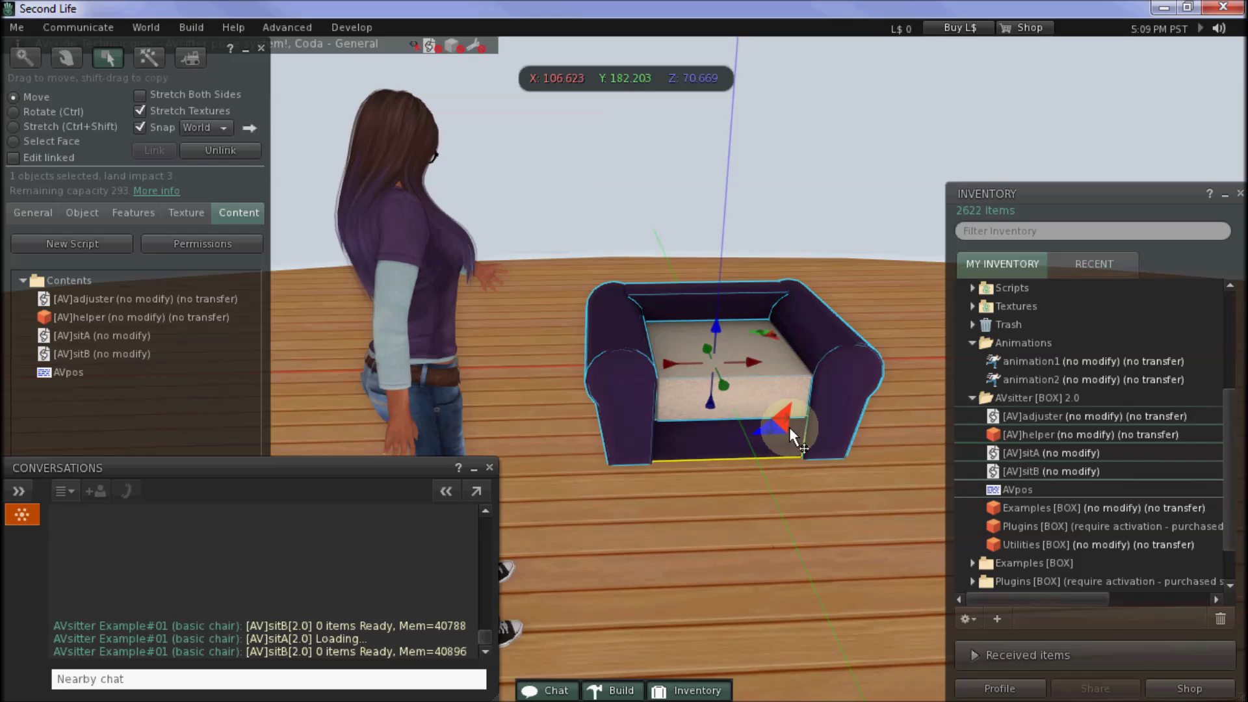
click(1160, 380)
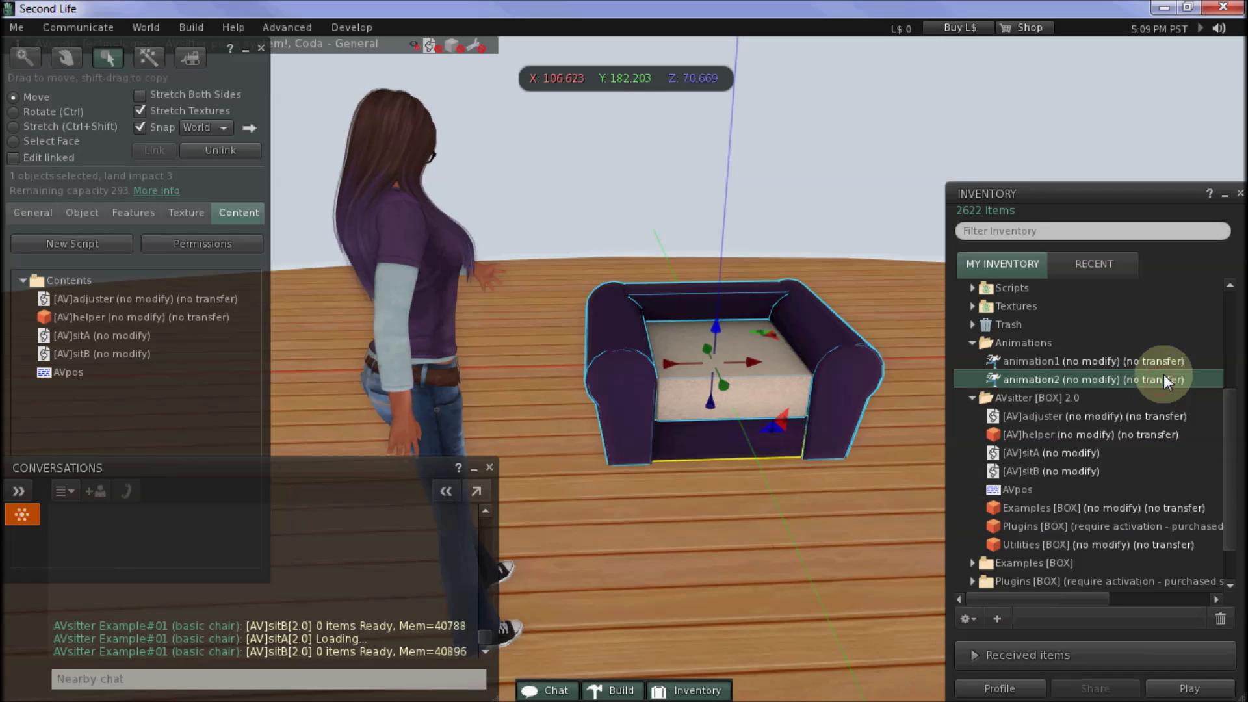
shift+click(1169, 363)
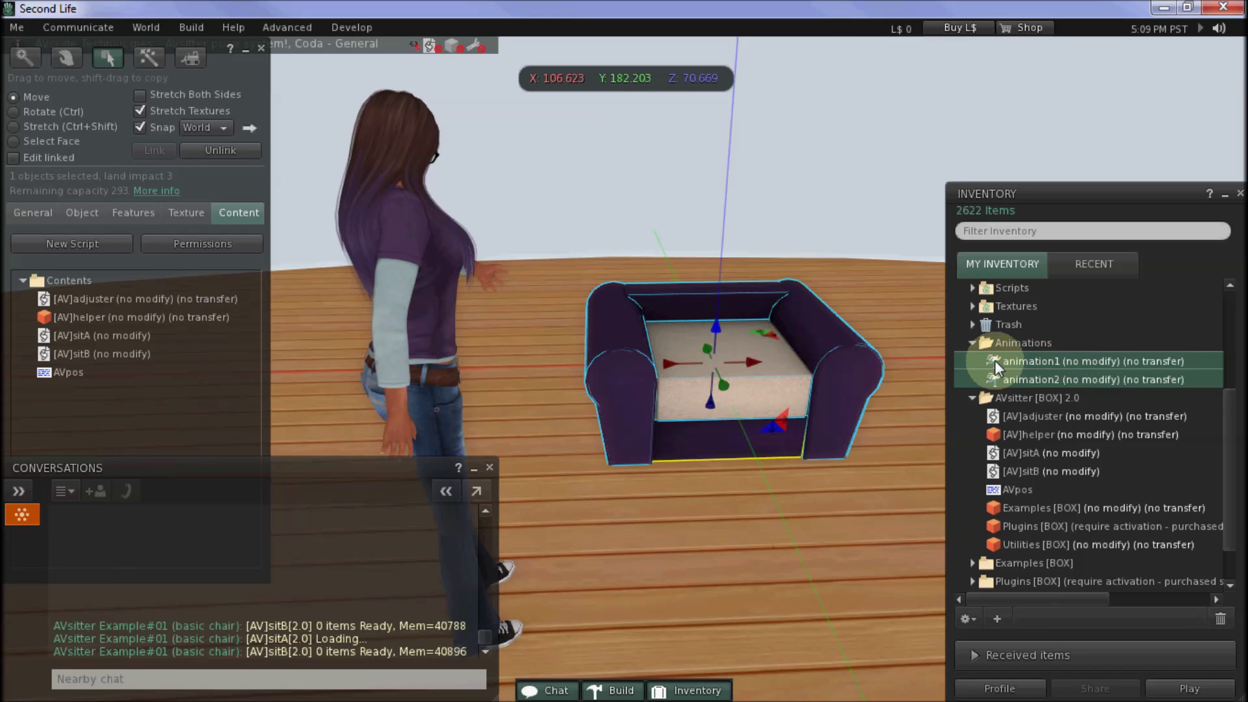
drag(995, 362, 686, 386)
drag(421, 404, 150, 411)
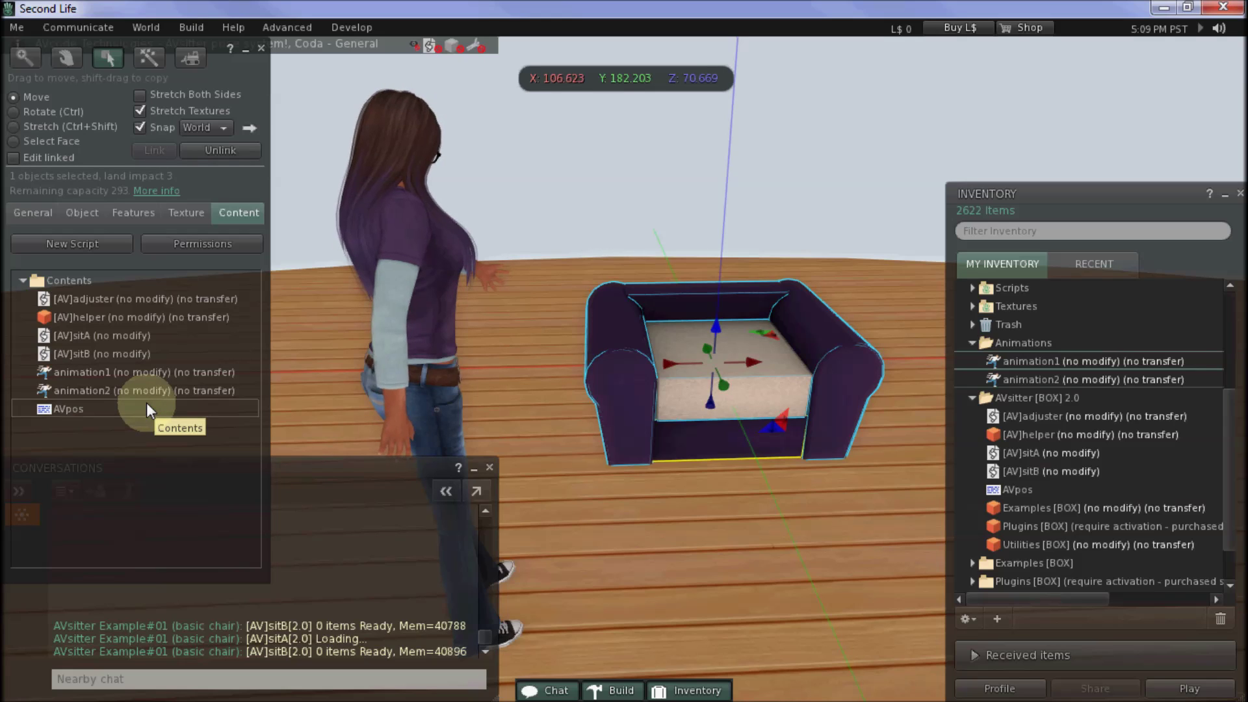
Step: Sit on the armchair and turn on the pose helper via AVsitter's [ADJUST] and [HELPER]
click(263, 48)
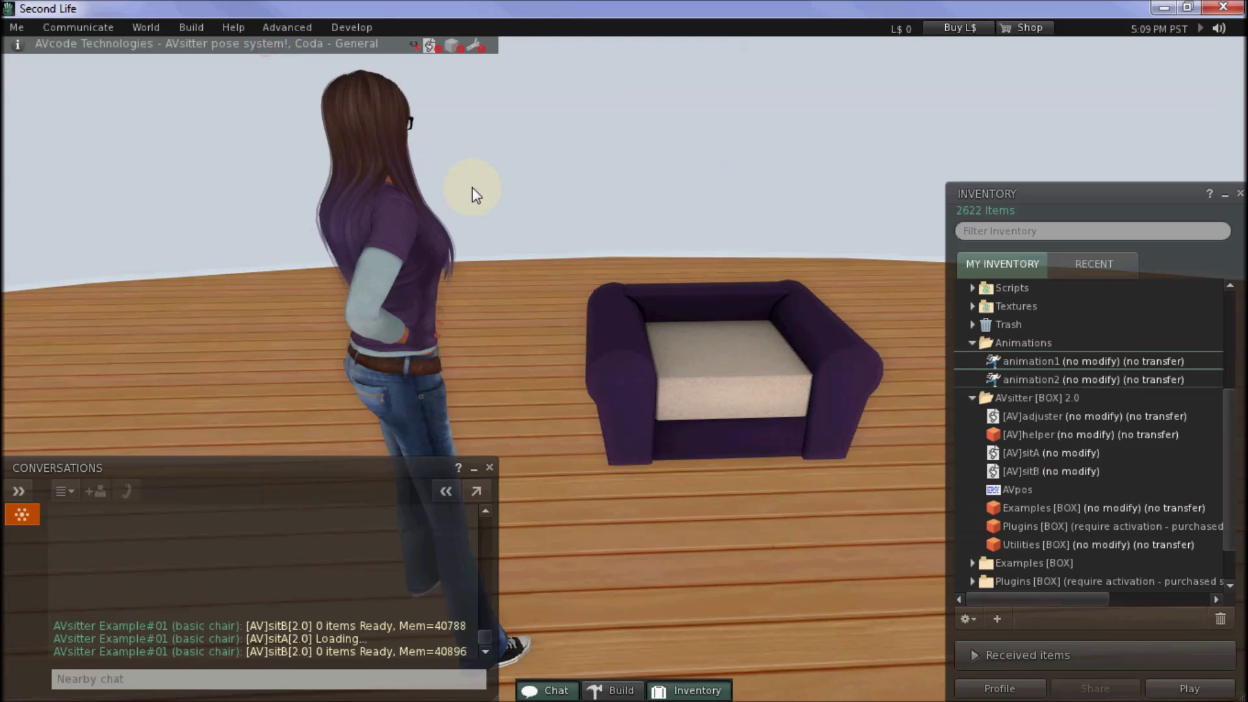
click(744, 382)
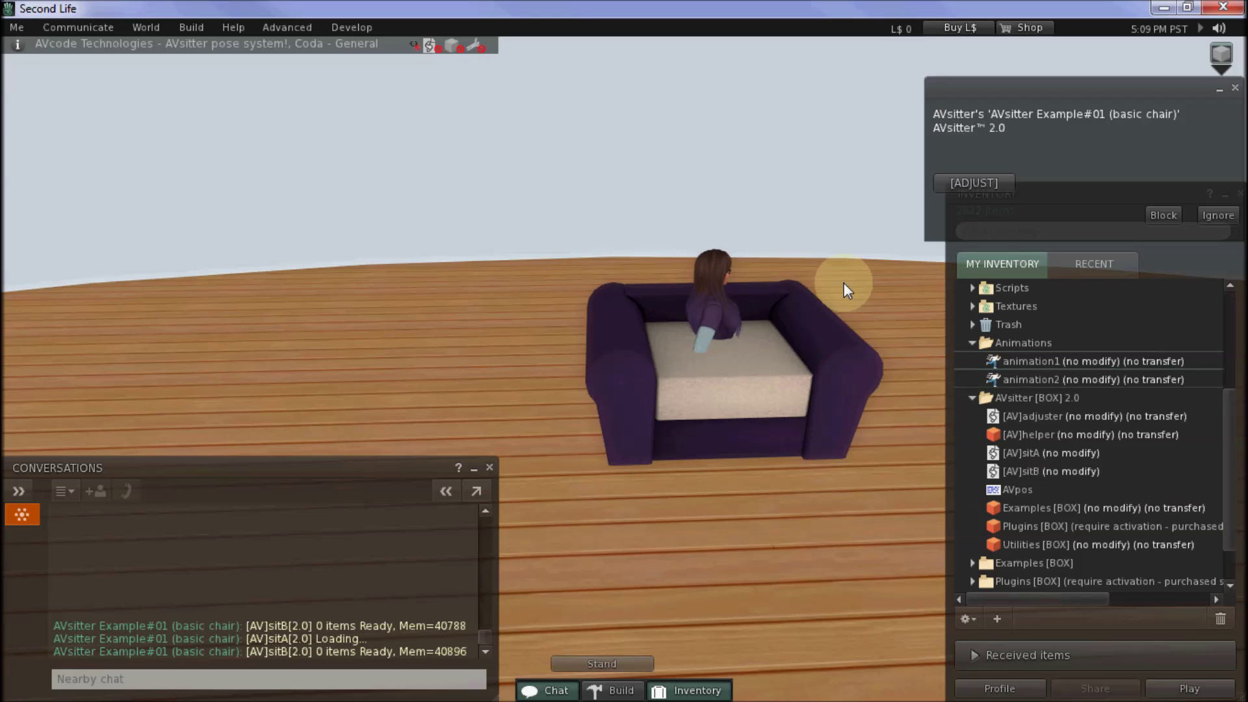
click(981, 183)
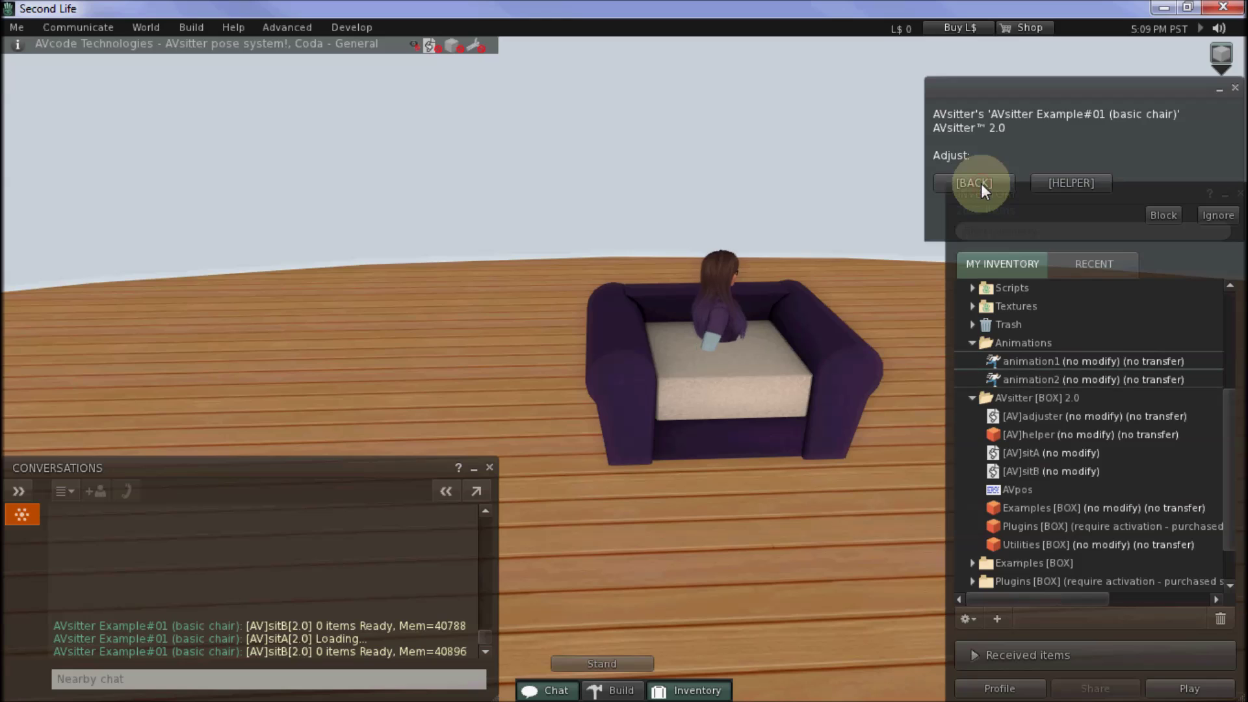
click(1079, 184)
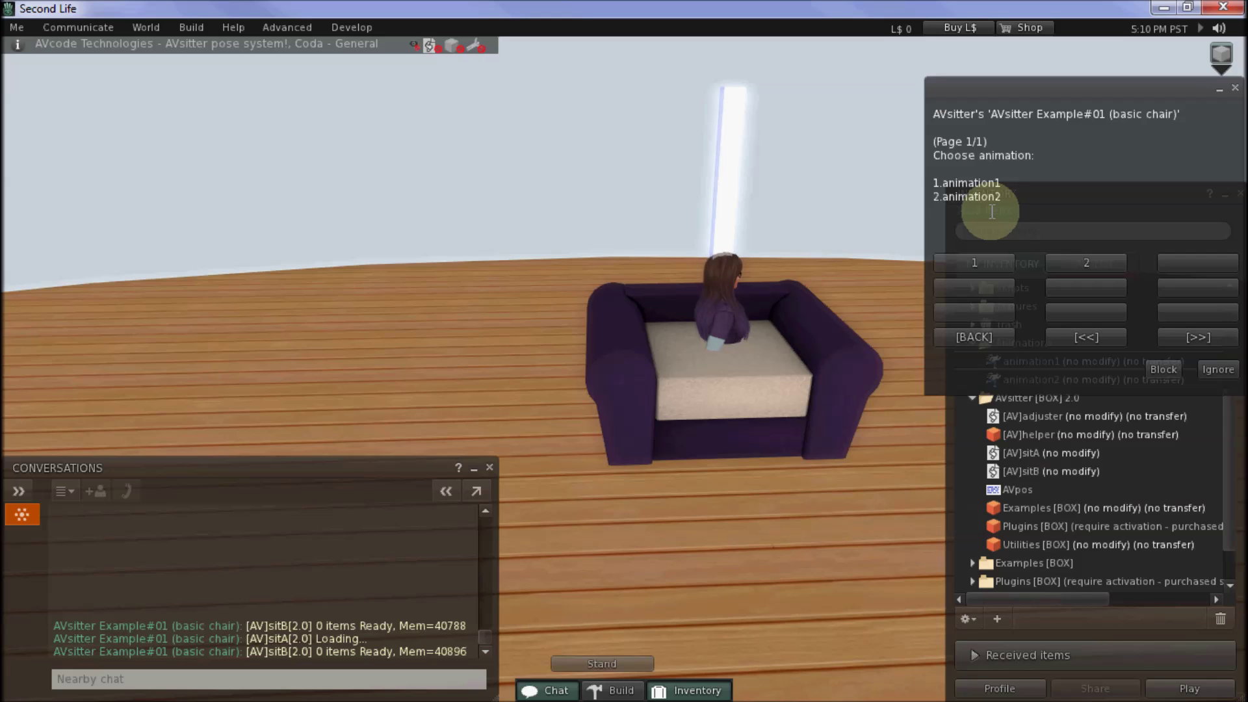
Step: Choose animation1 for the new pose and submit it with the name Sit1
click(995, 263)
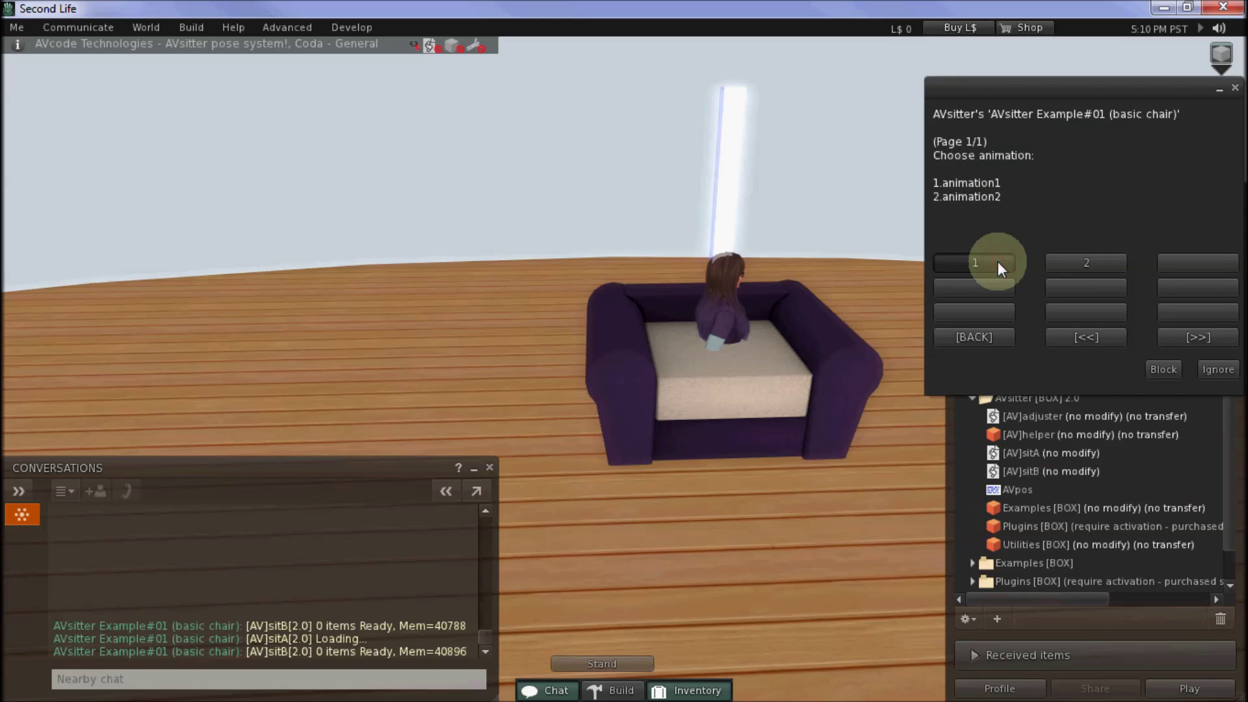
click(1067, 240)
click(1067, 240)
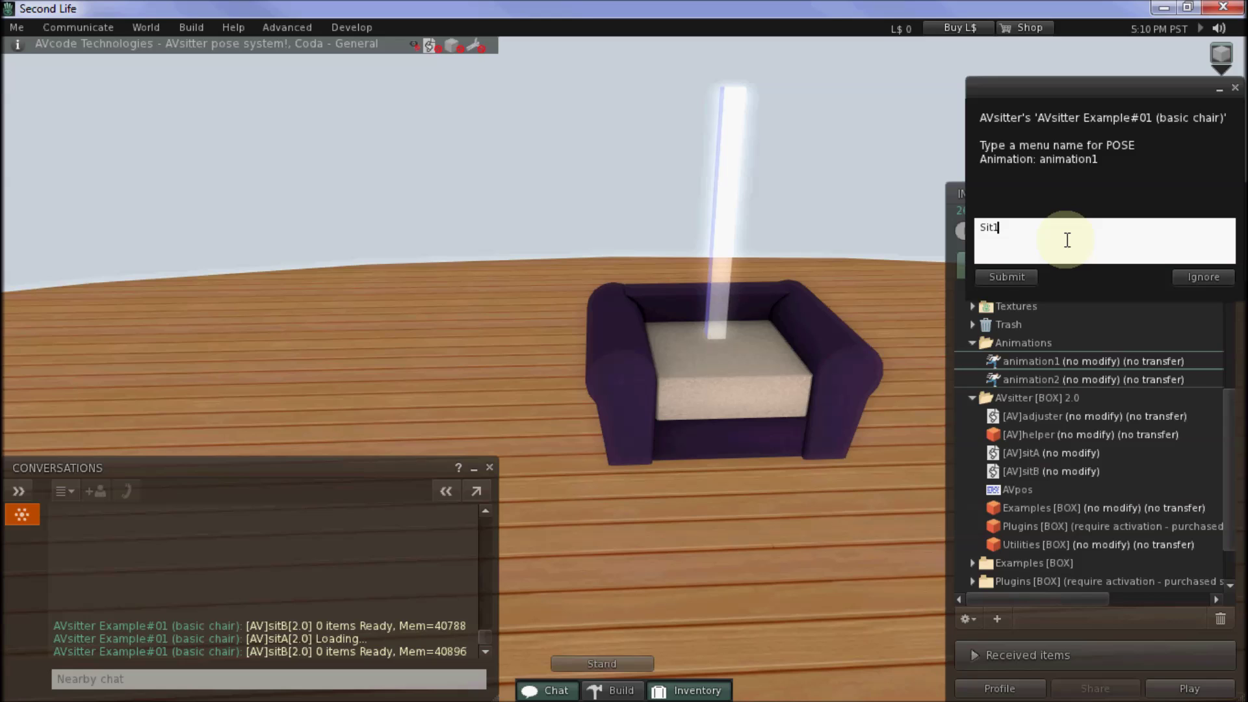
click(1033, 280)
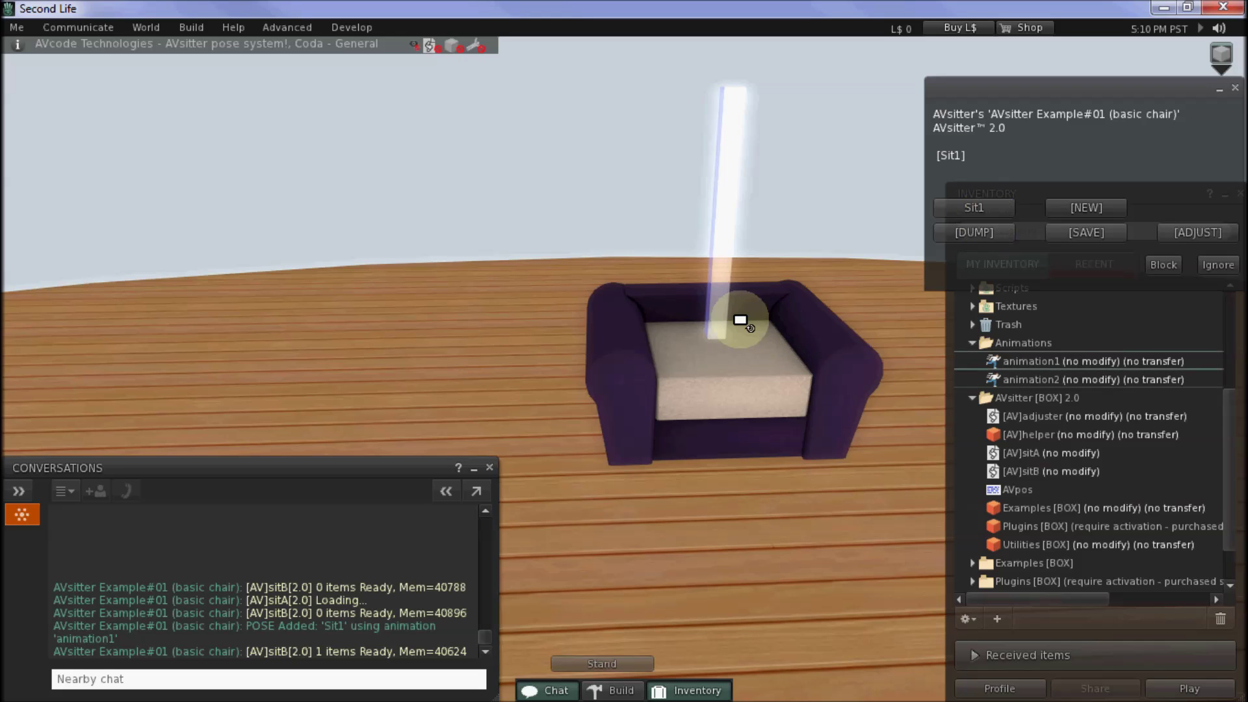
Step: Raise, shift along Y and rotate the pose helper until the avatar sits on the cushion
right_click(629, 325)
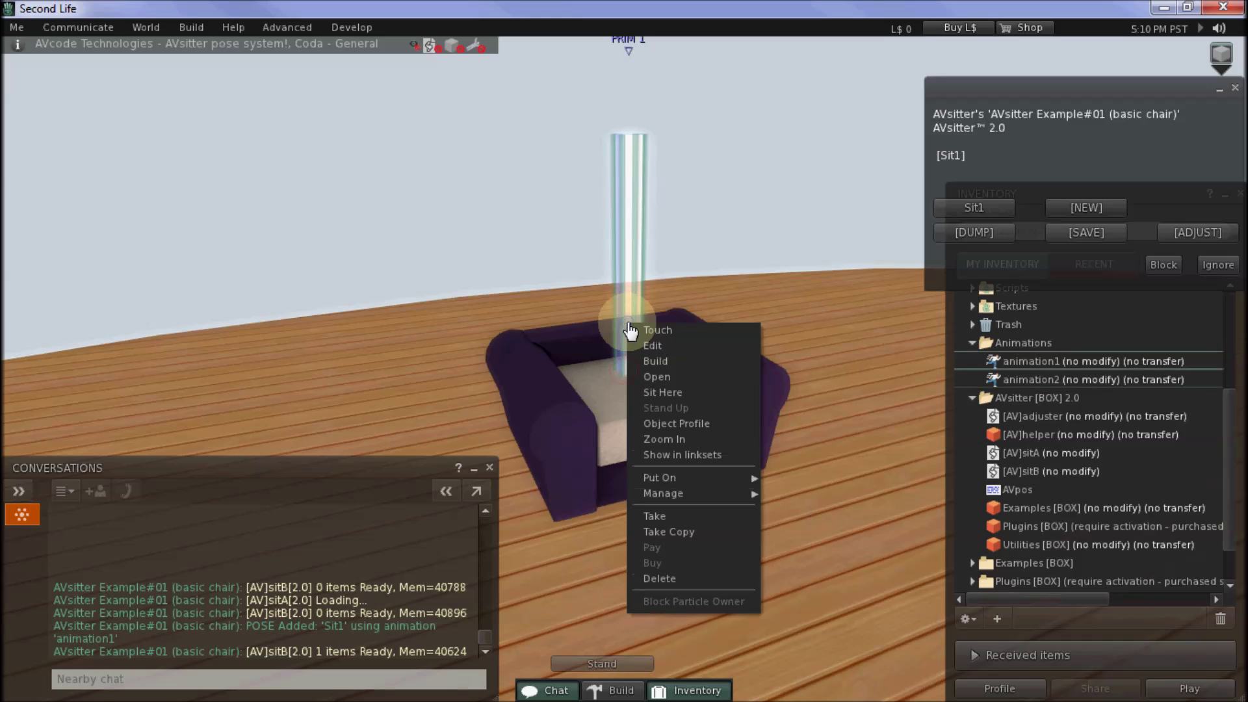
click(659, 345)
drag(630, 361, 627, 289)
drag(651, 337, 683, 371)
drag(670, 324, 670, 293)
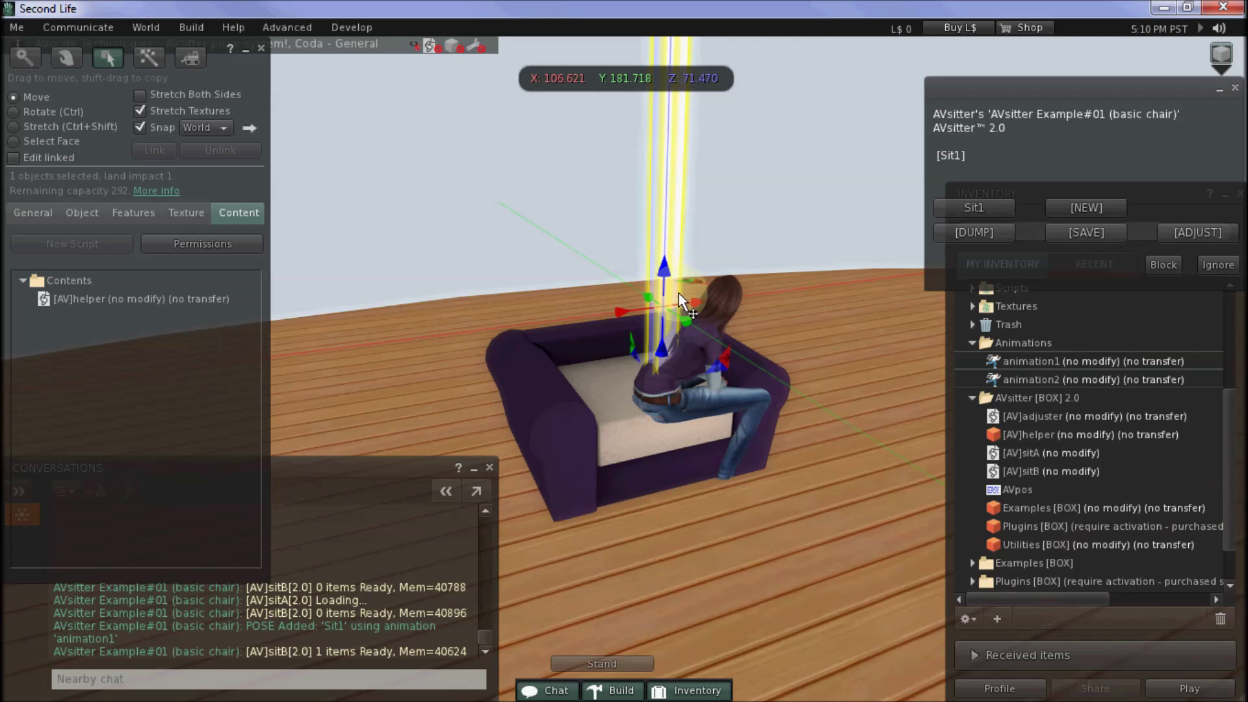
key(ctrl)
drag(677, 329, 412, 342)
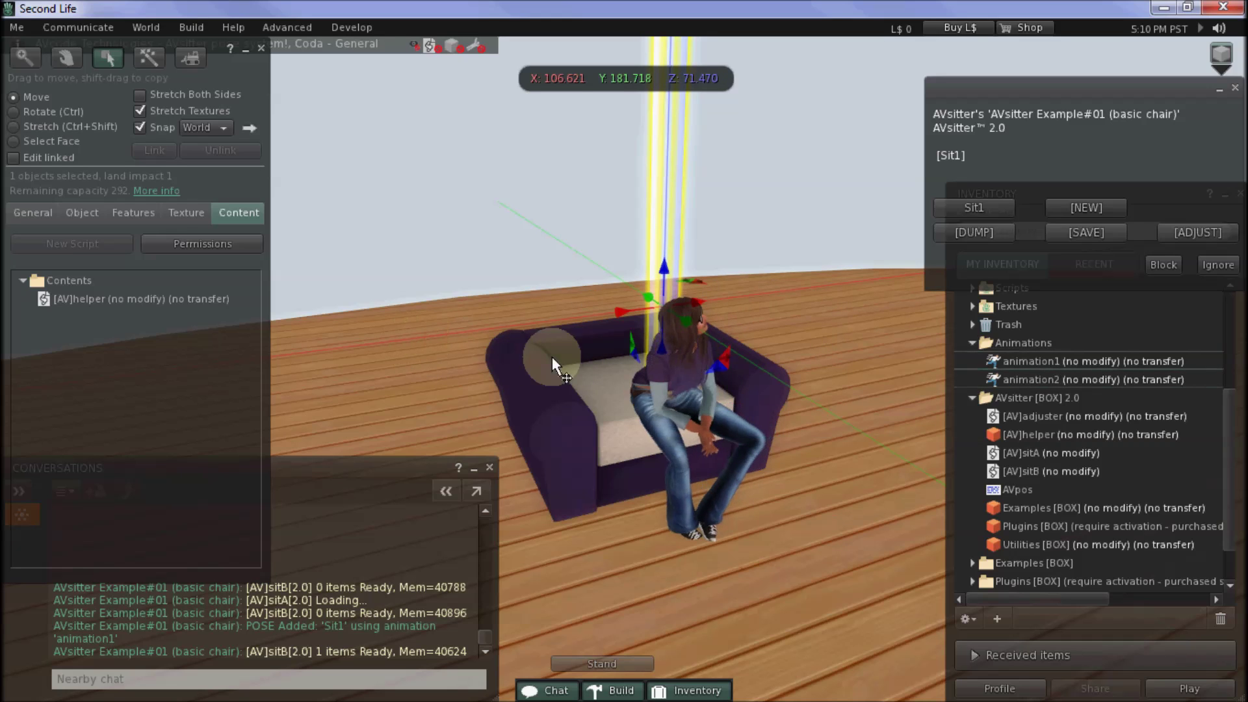
drag(649, 295, 610, 268)
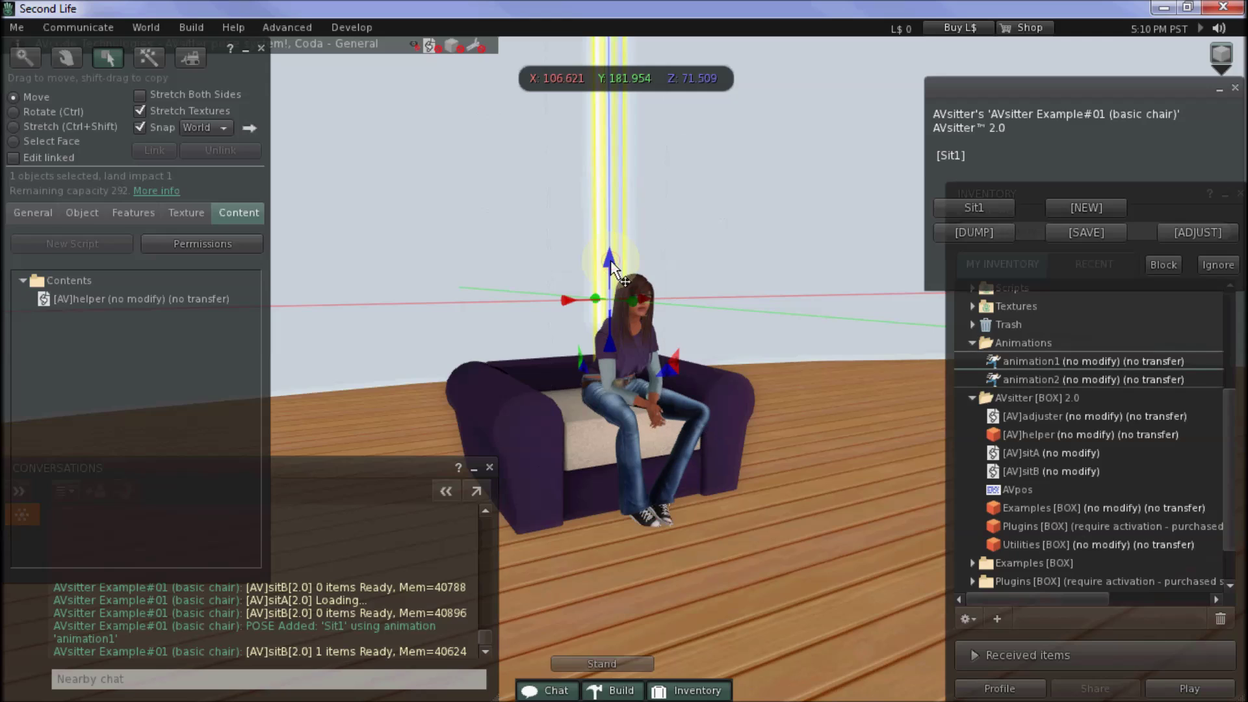
Step: Save the adjusted Sit1 pose, then add pose Sit2 with animation2 and switch to it
click(1008, 260)
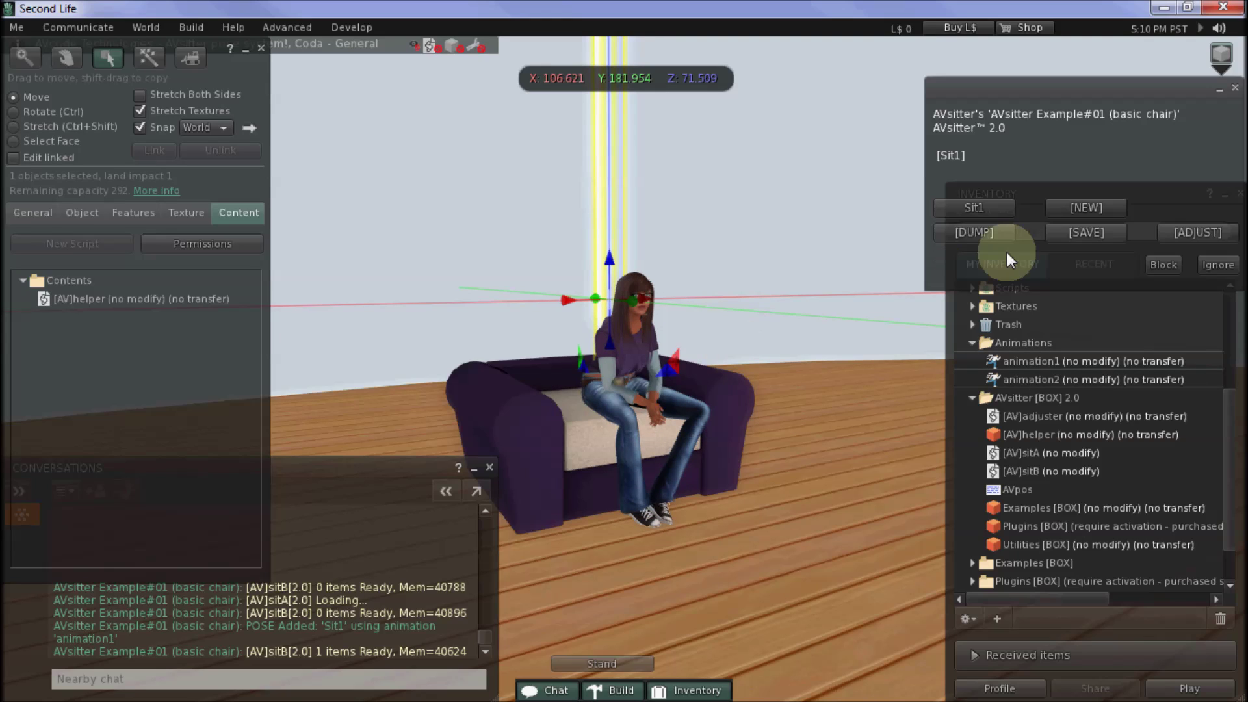
click(1102, 235)
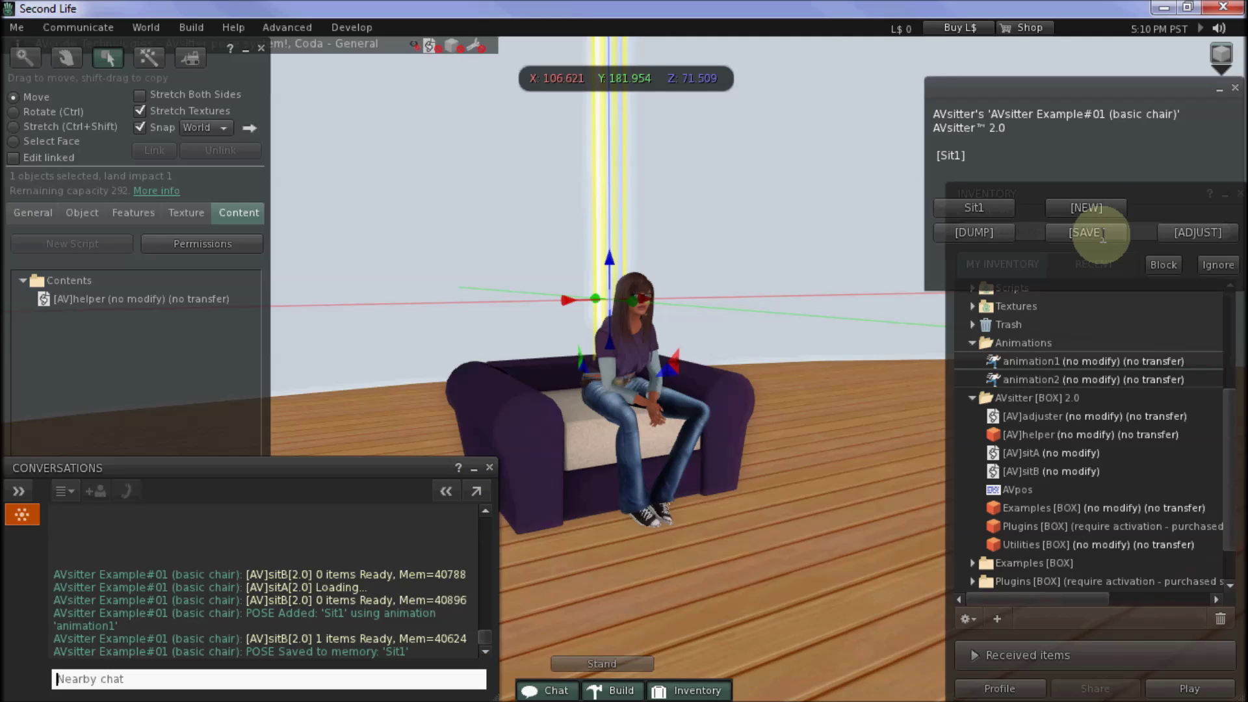
click(1088, 209)
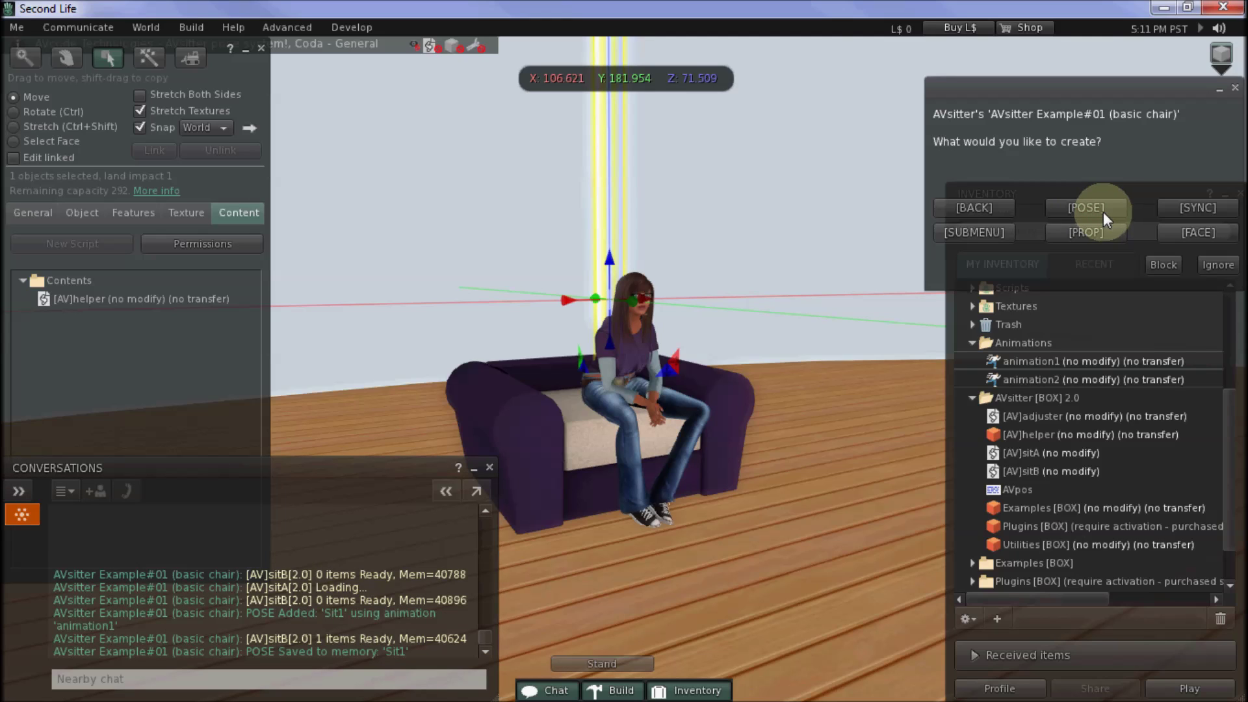
click(1102, 211)
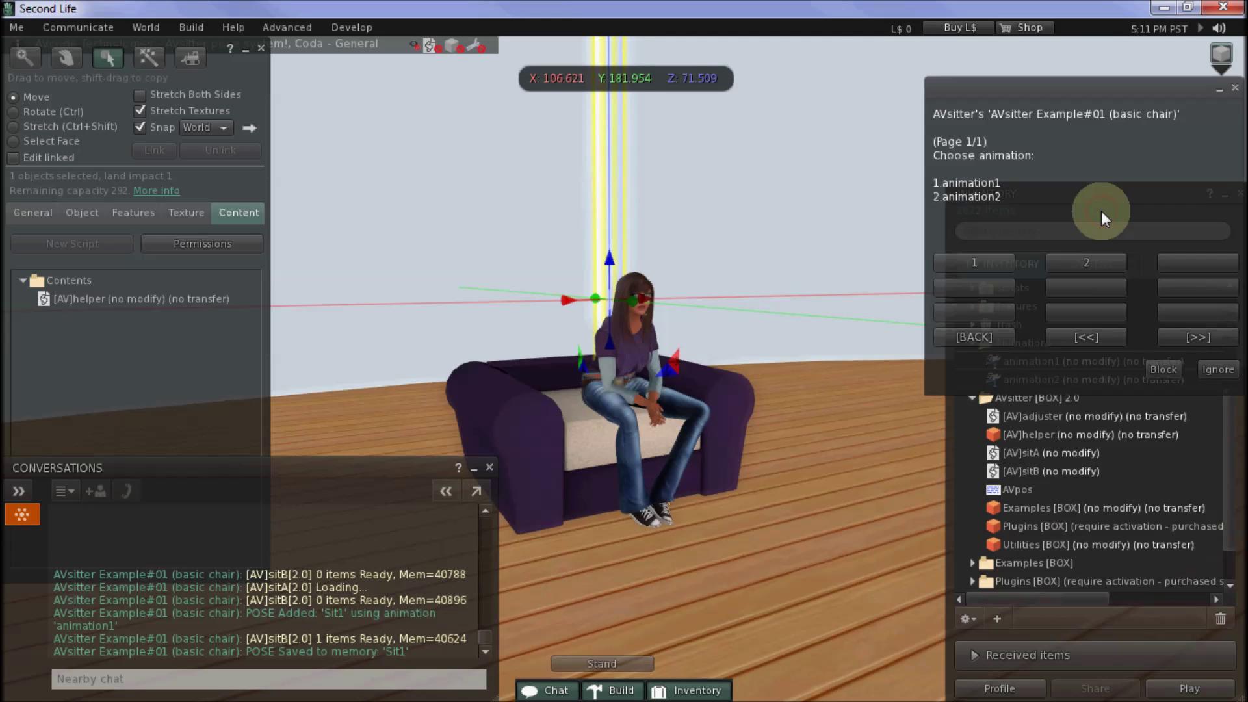
click(1068, 261)
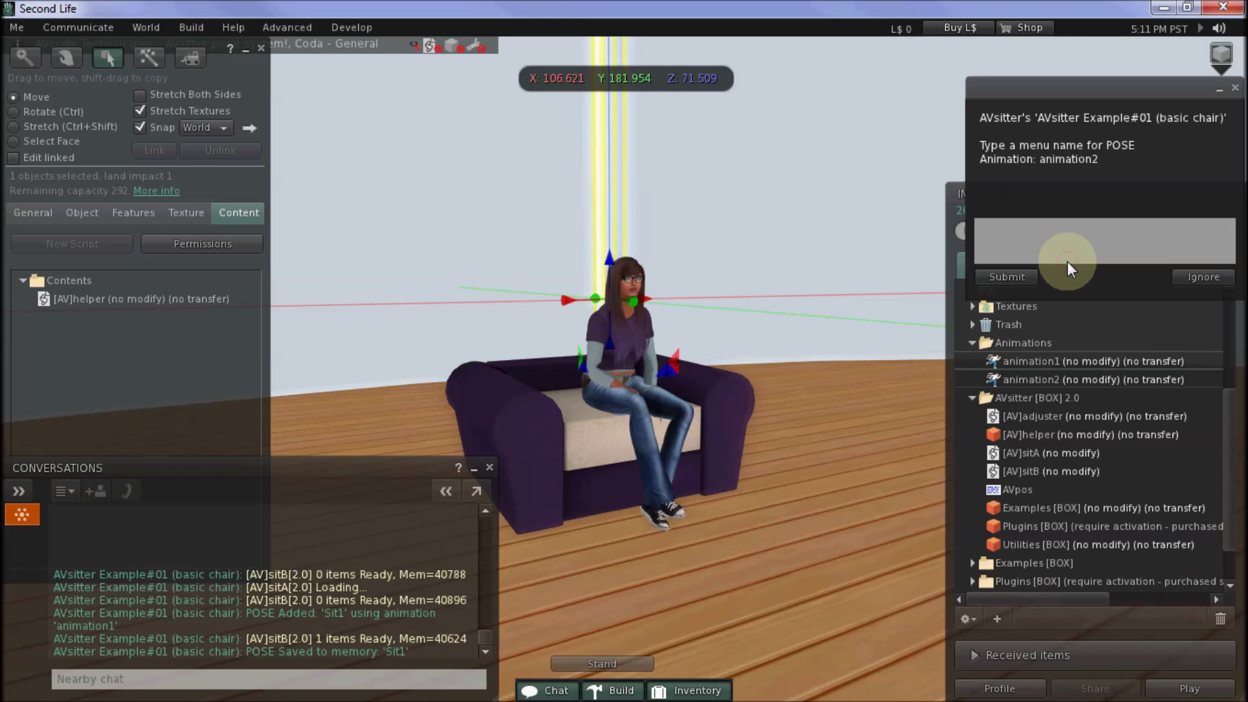
click(1128, 238)
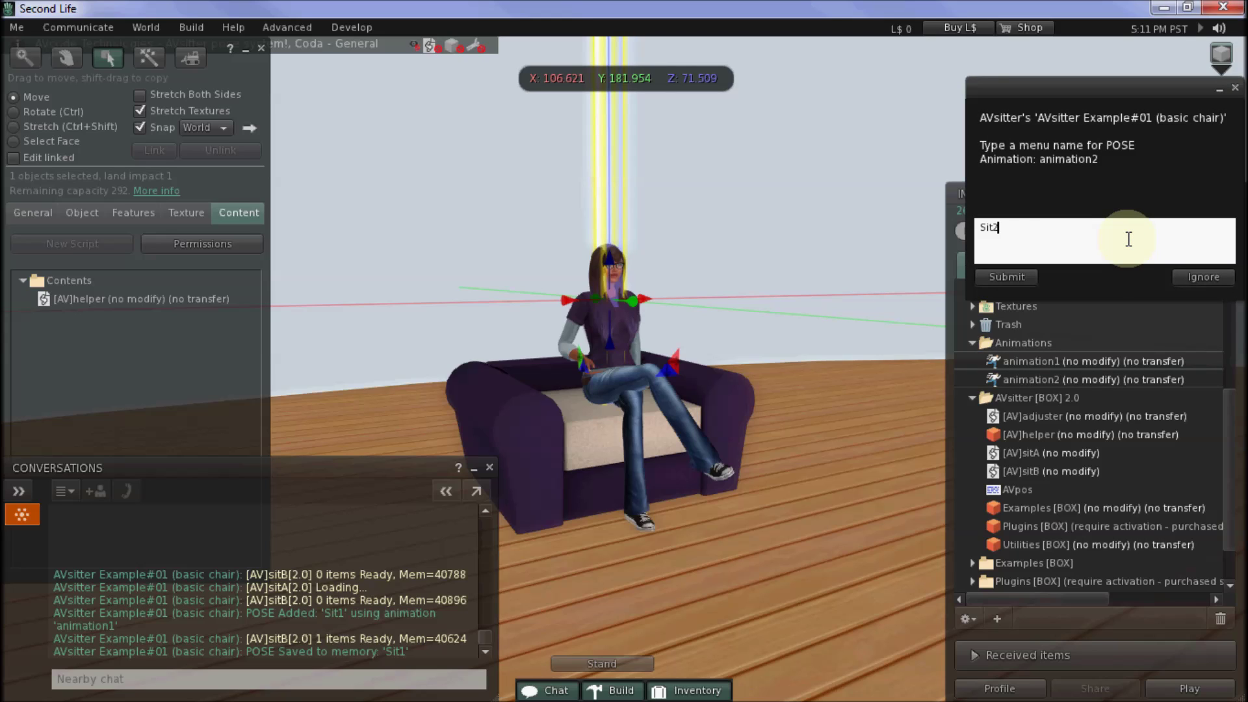
click(1021, 278)
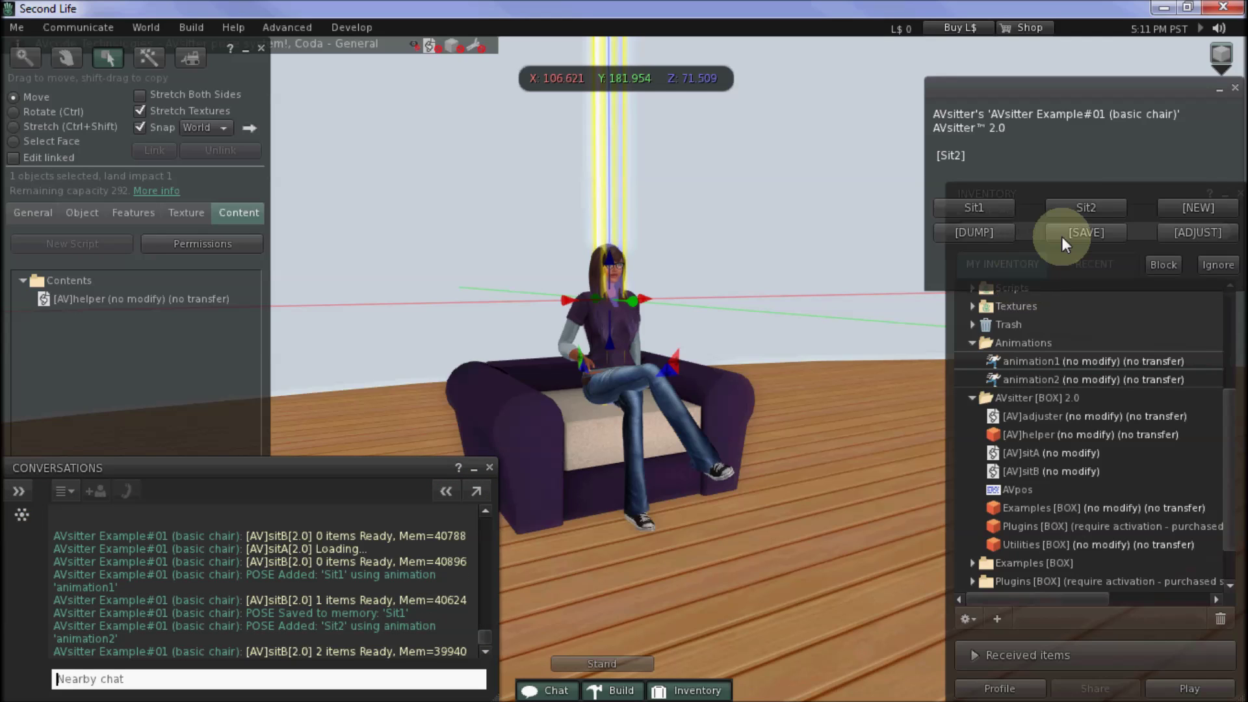
click(1091, 205)
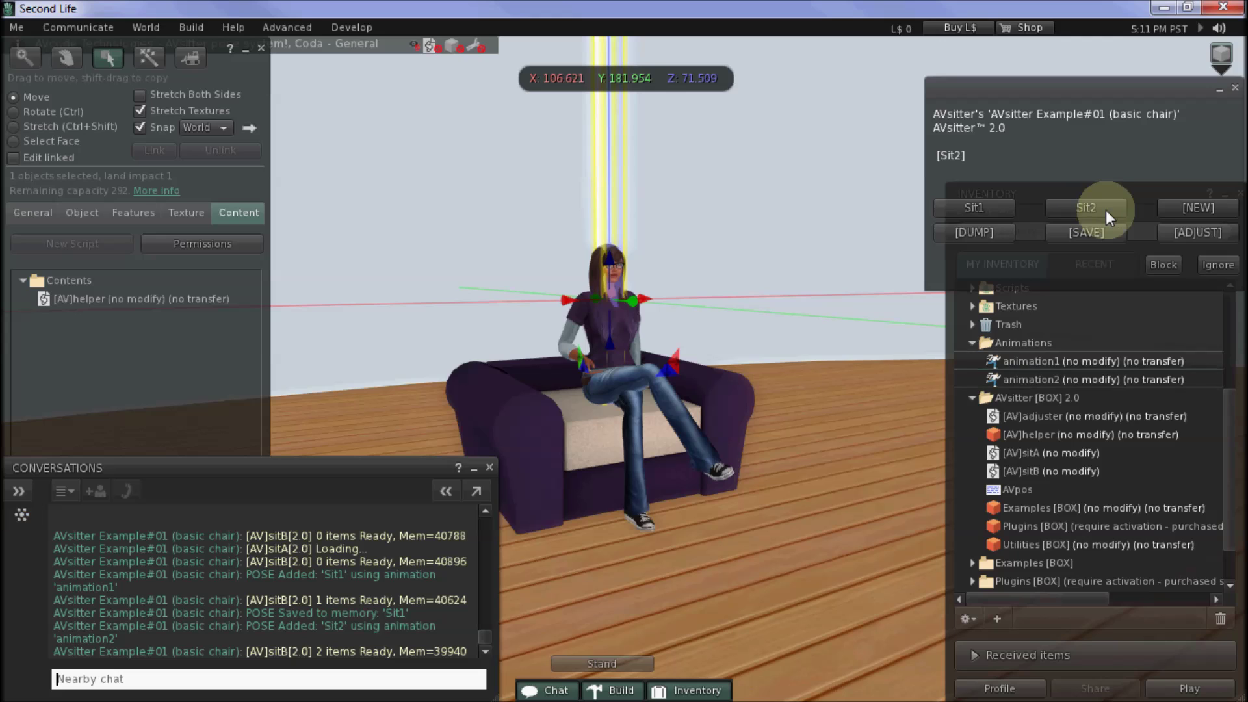
Step: Nudge the Sit2 sit position slightly along X and save it to memory
drag(683, 384, 625, 370)
drag(571, 335, 565, 341)
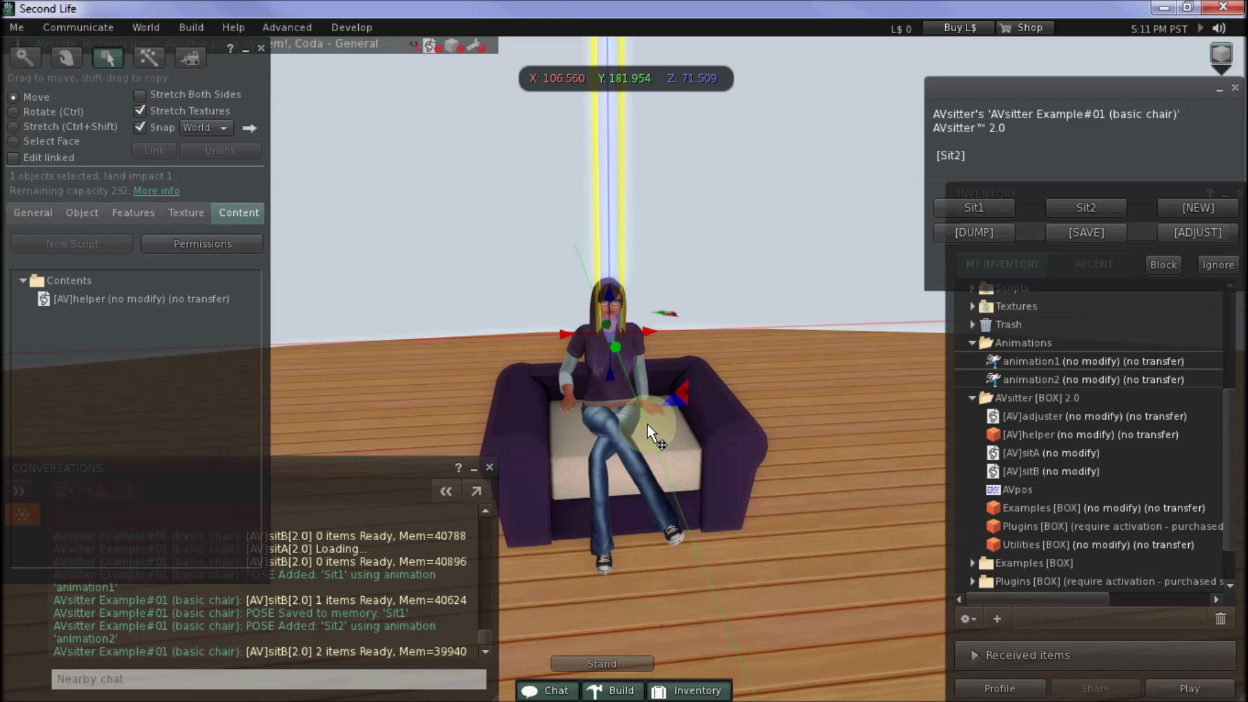
click(742, 389)
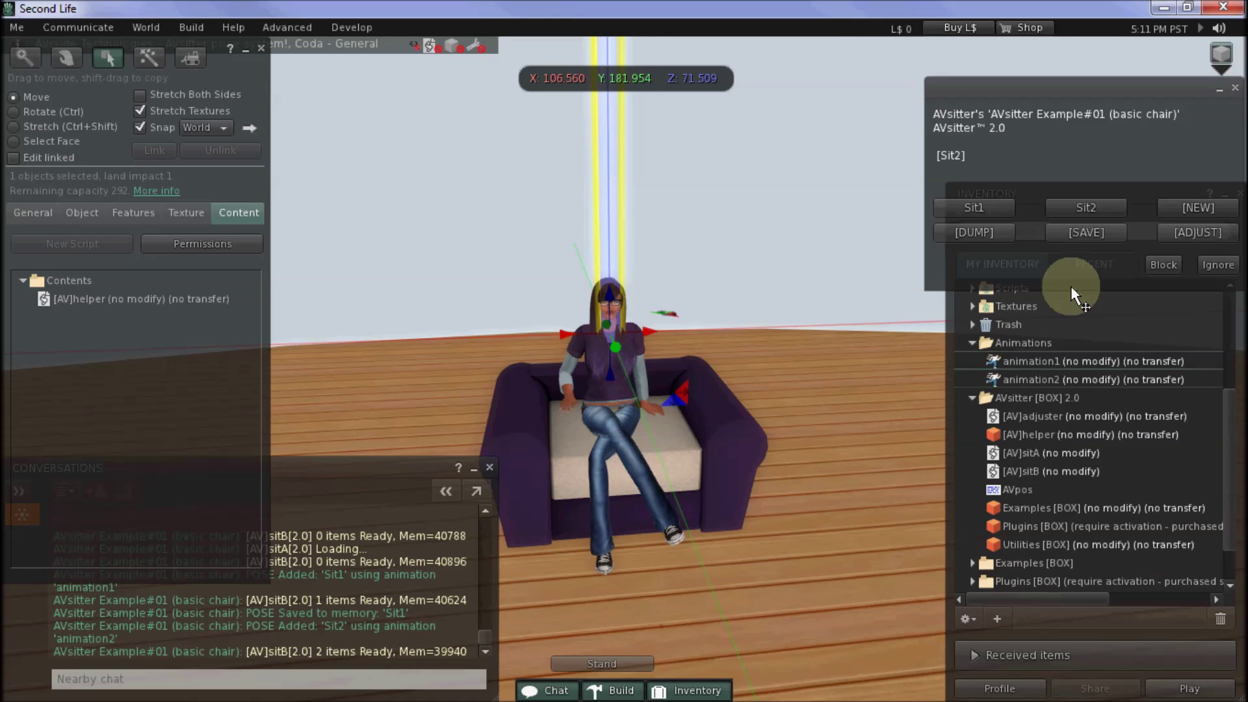
click(1103, 232)
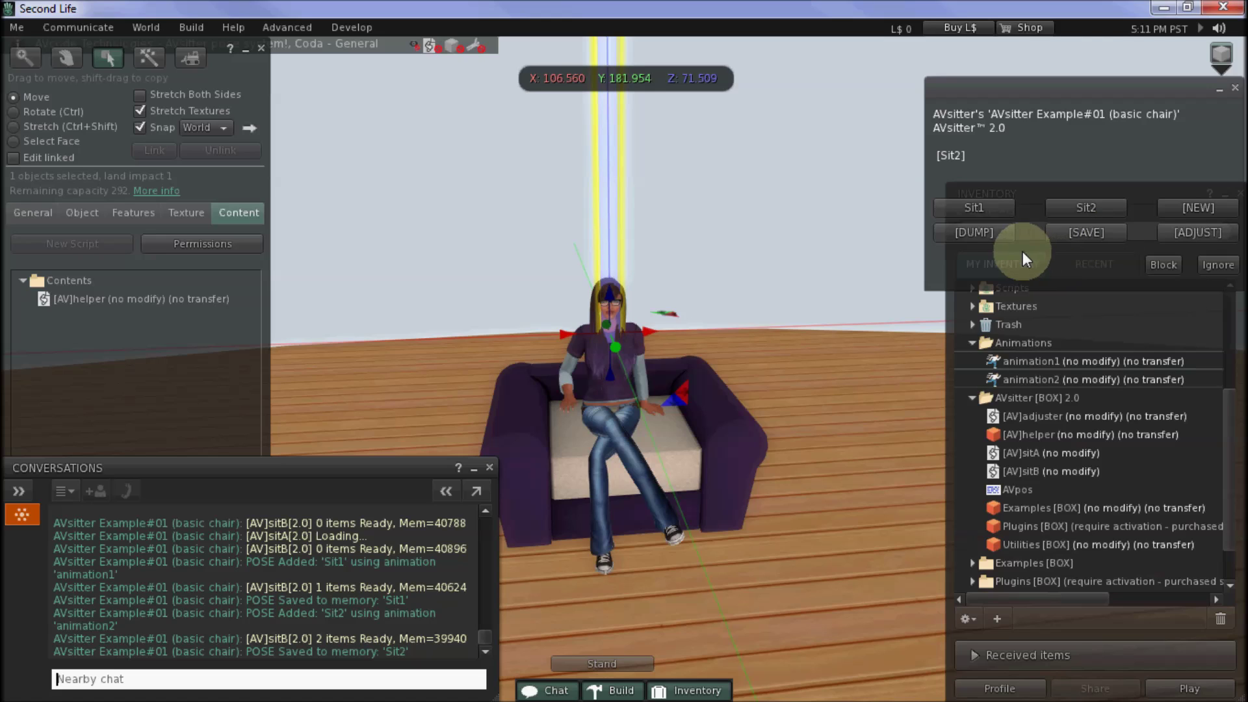
Step: Dump the pose settings into chat, then select and copy the dumped Sit1 and Sit2 lines
click(993, 236)
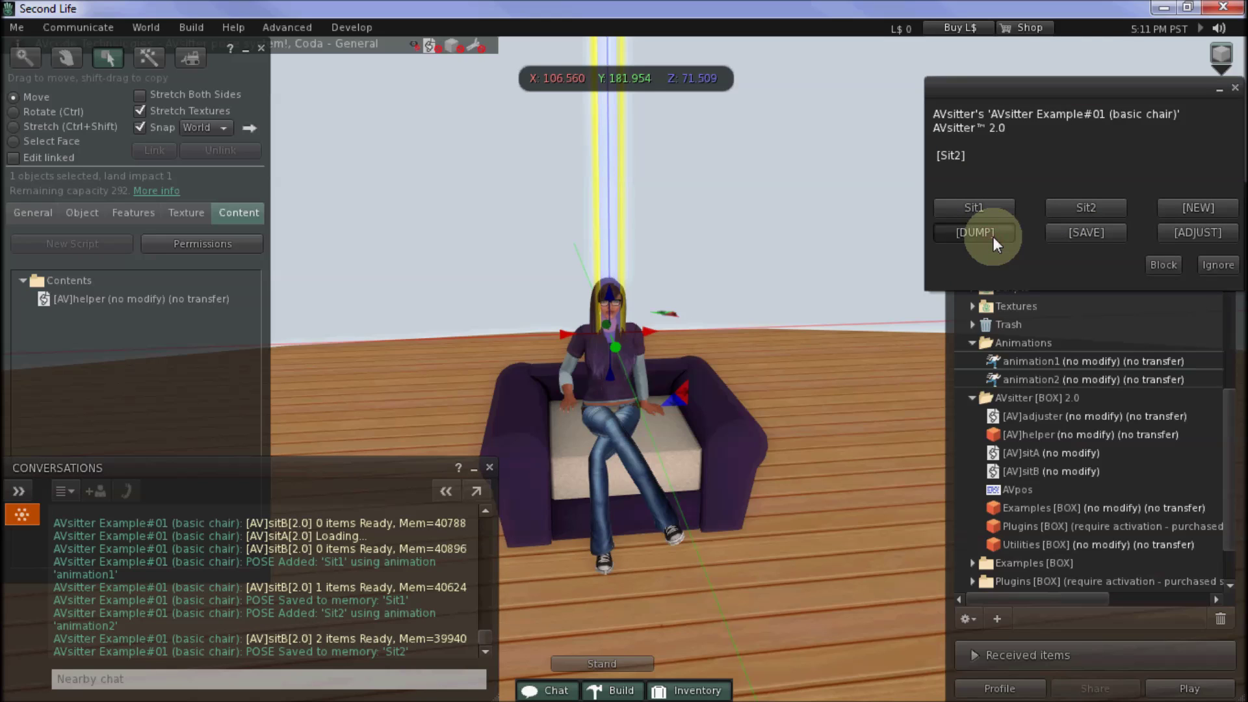
click(994, 237)
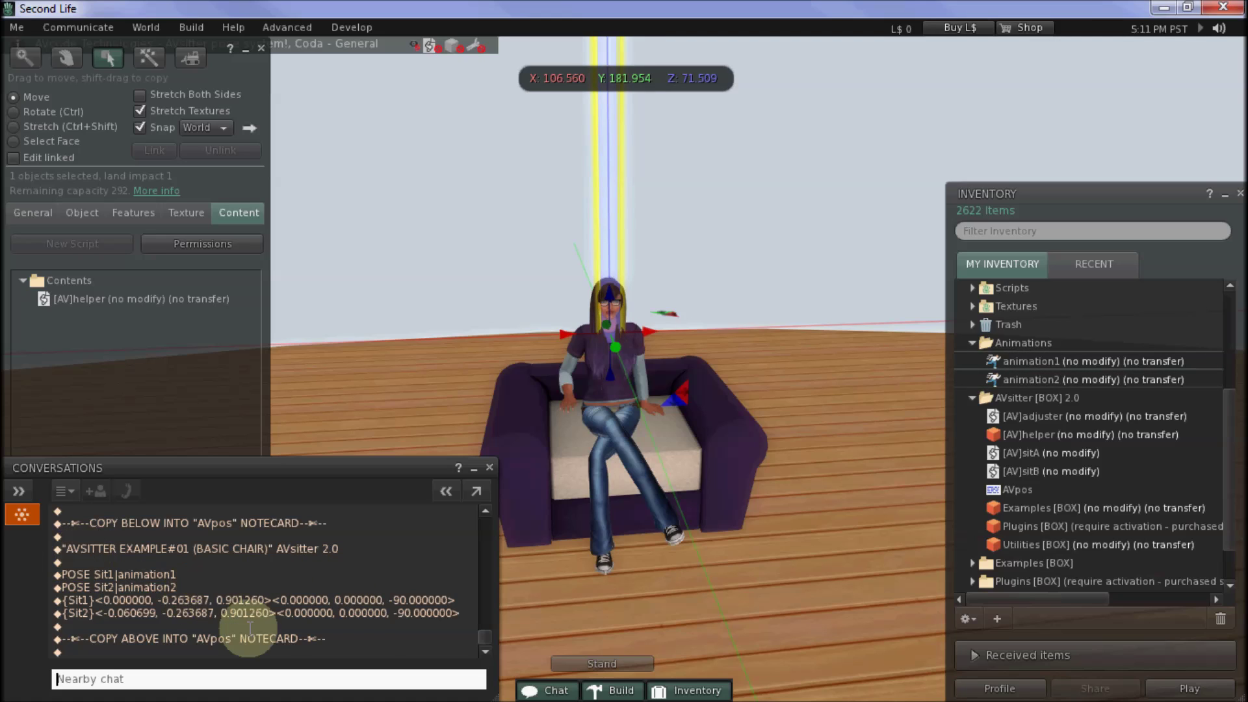
drag(372, 628, 20, 546)
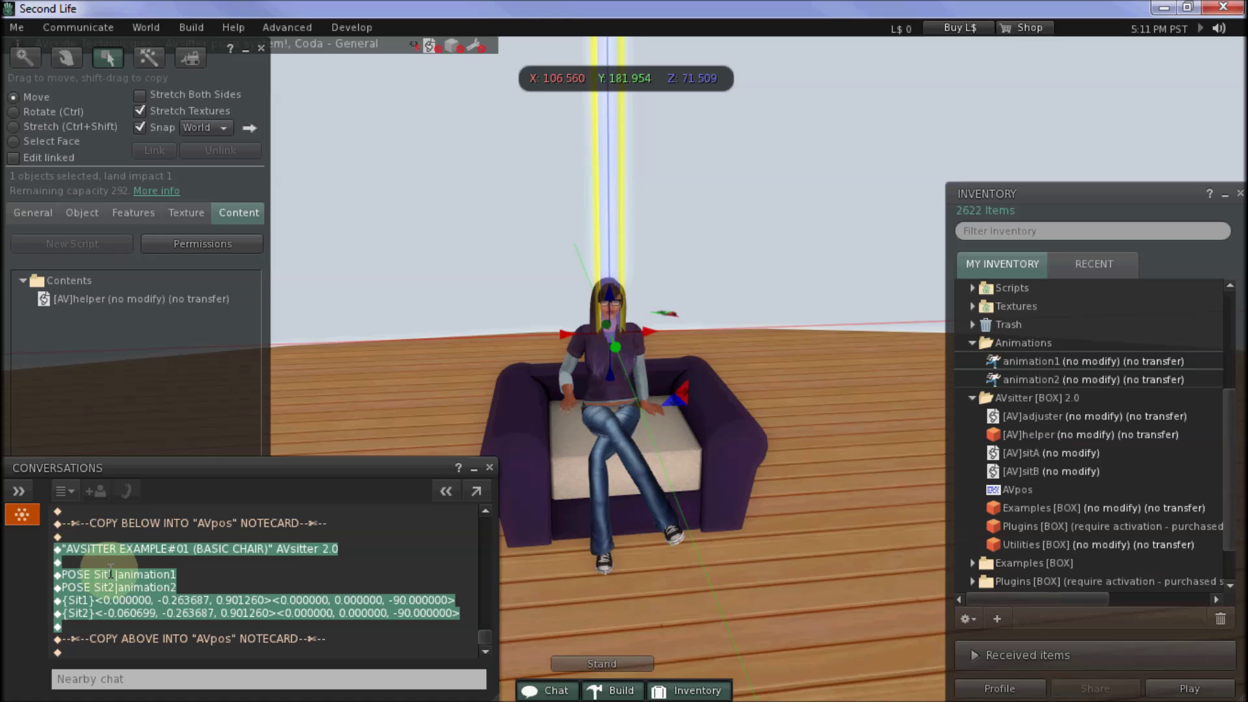
key(ctrl+c)
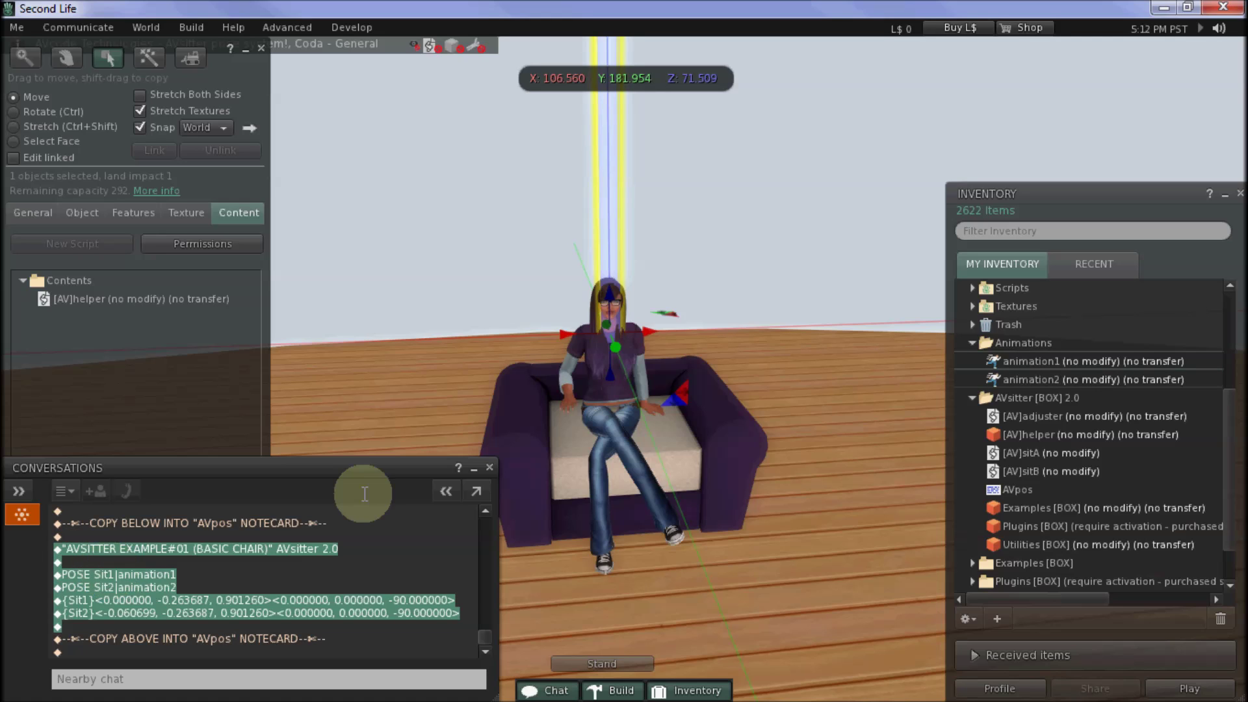
key(Escape)
Step: Open the AVpos notecard from the chair's Content tab
click(529, 430)
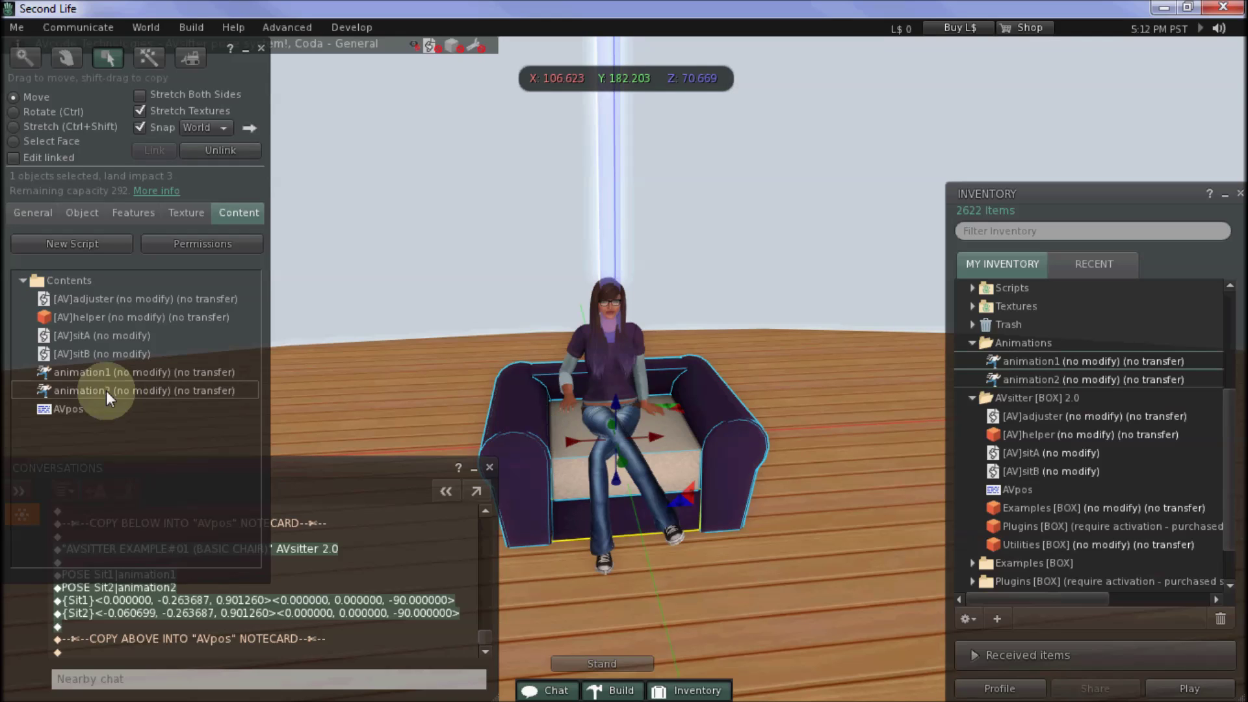
click(55, 409)
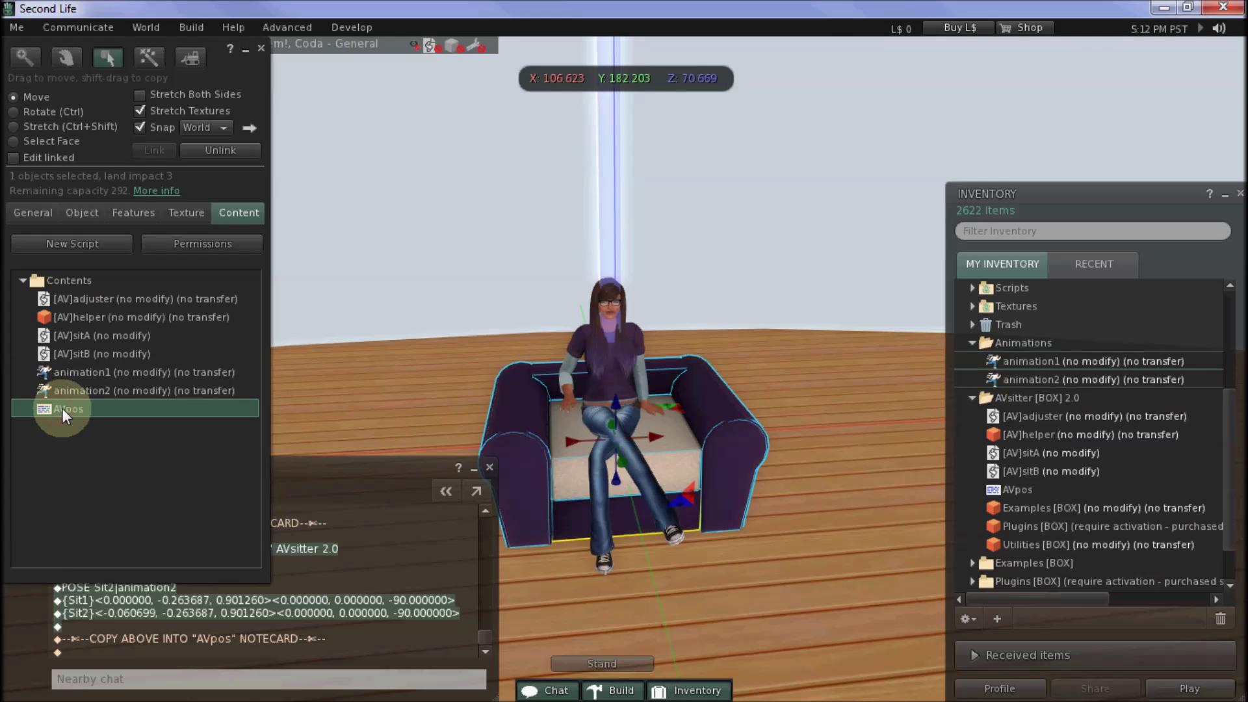
double_click(44, 411)
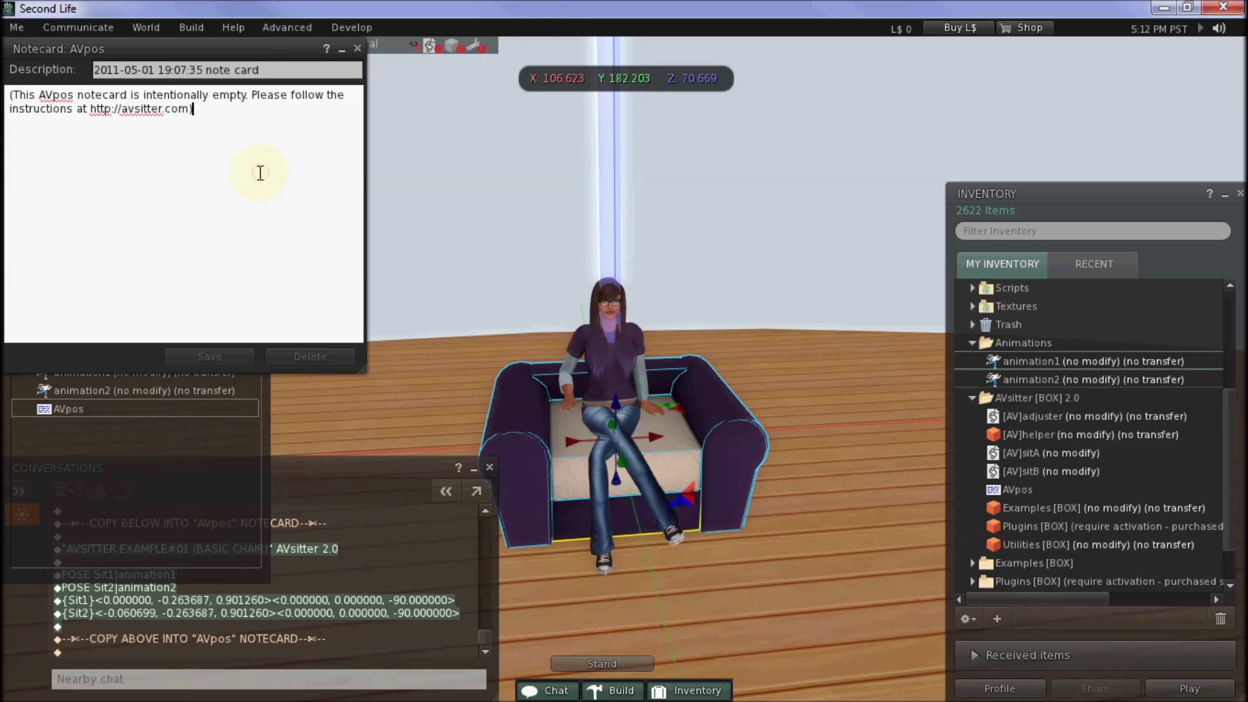
Step: Replace the notecard's placeholder text with the pasted Sit1 and Sit2 pose lines and save it
key(ctrl+a)
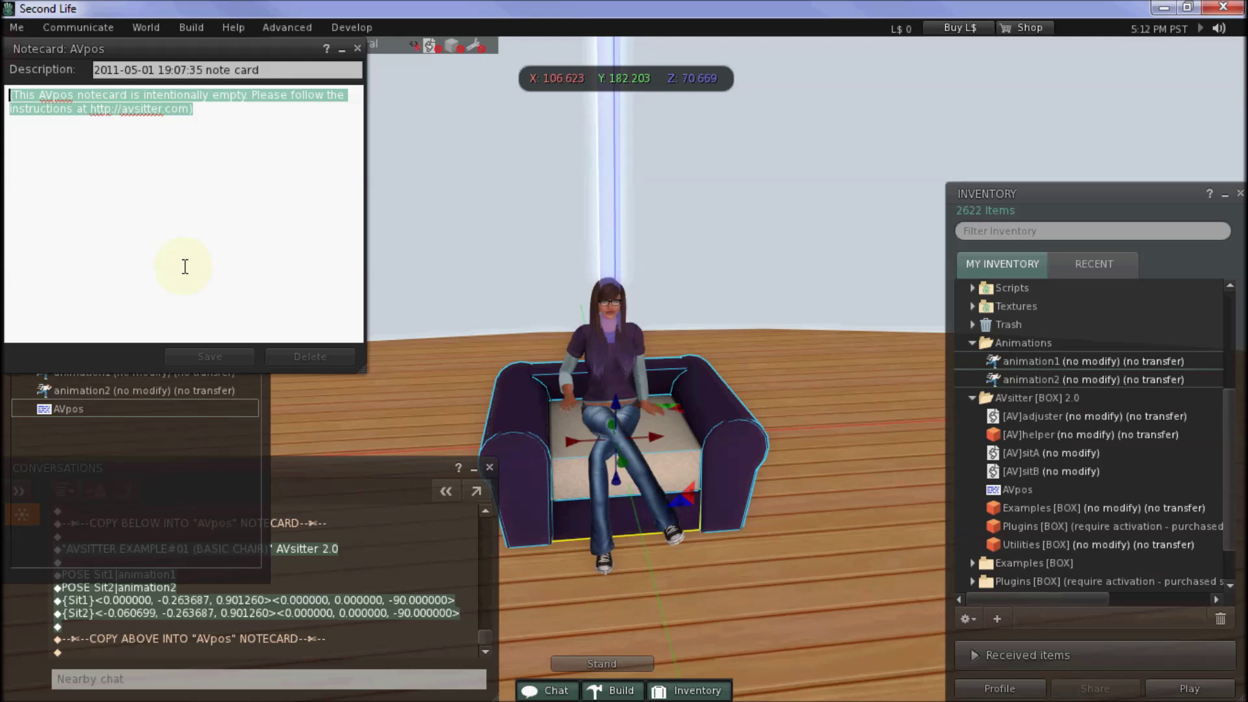
key(Delete)
key(ctrl)
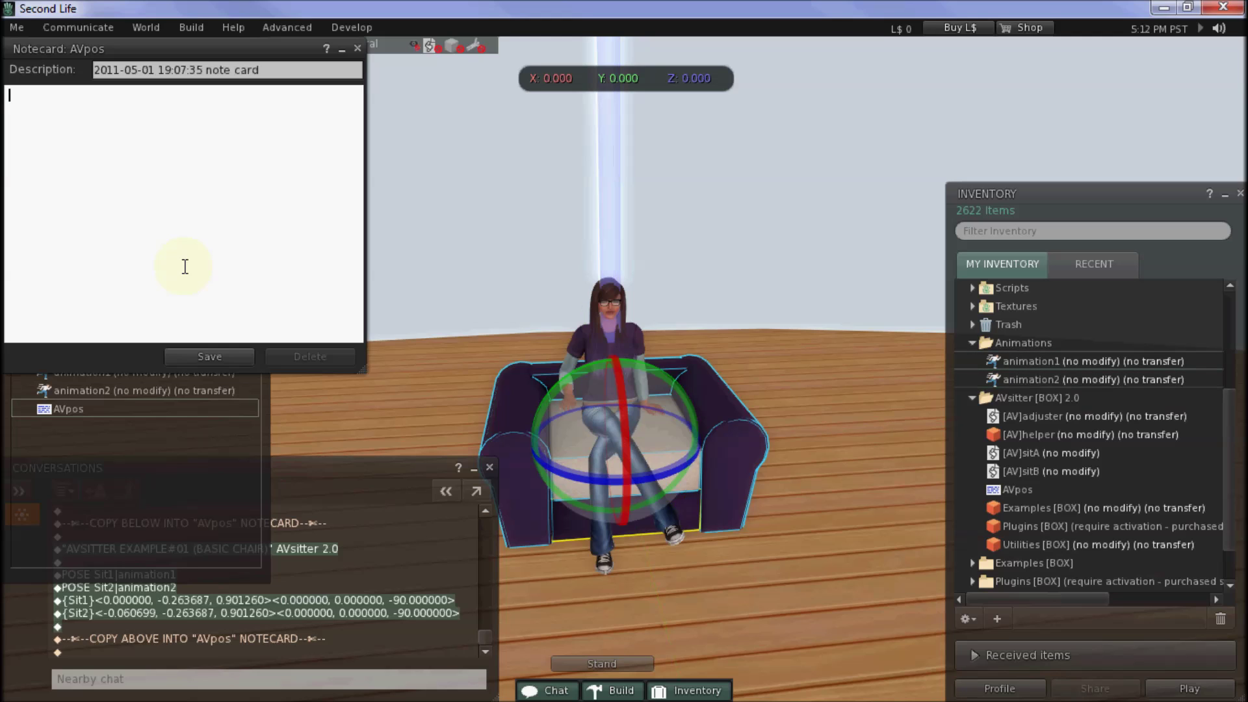
key(ctrl+v)
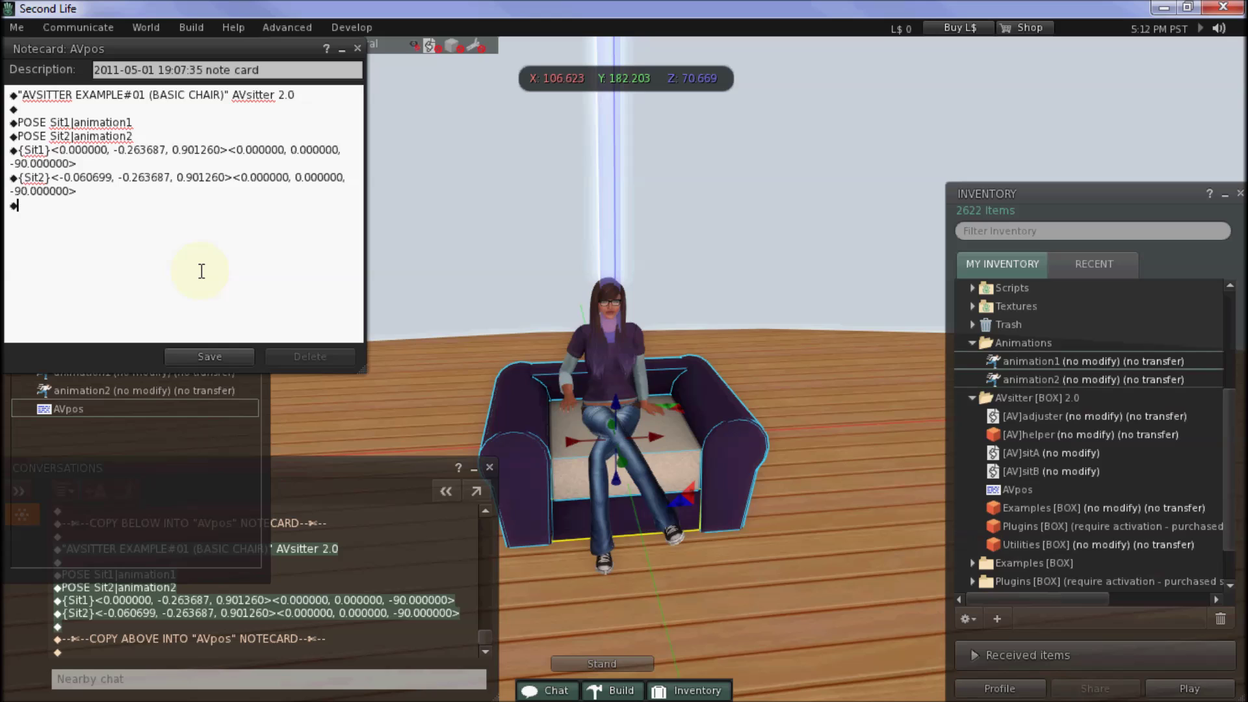
click(237, 357)
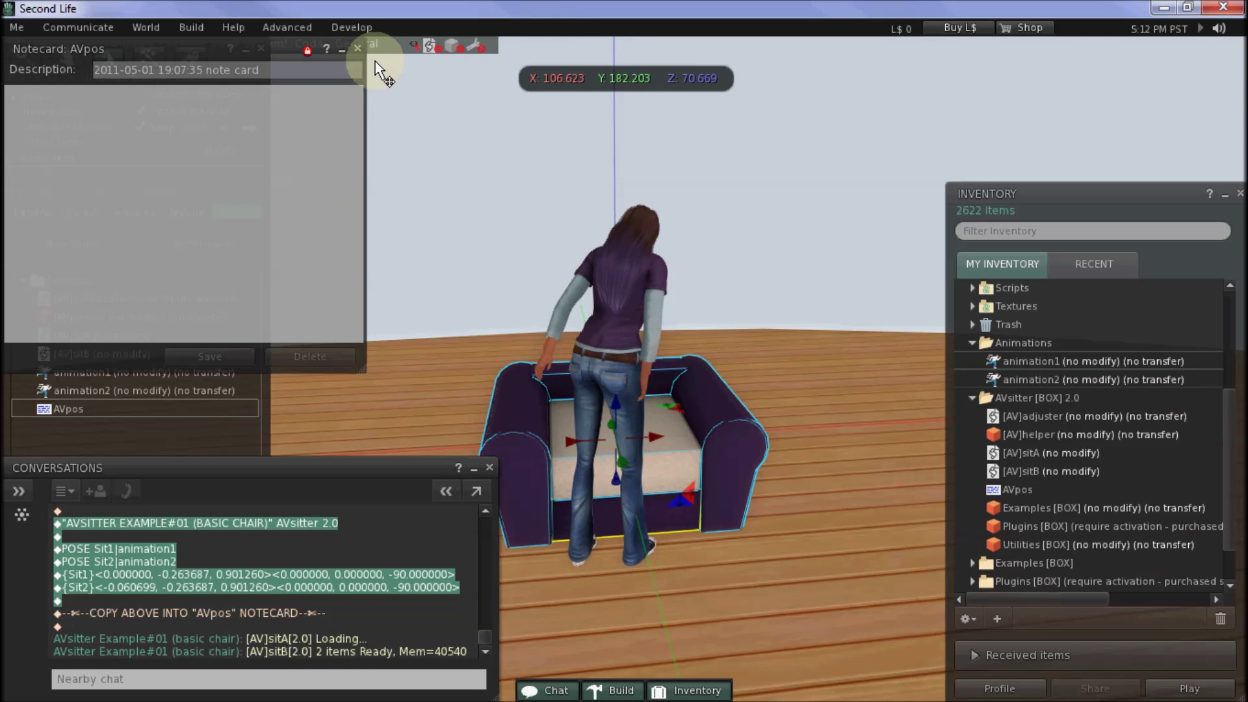
Step: Close the AVpos notecard and editing view, sit on the armchair, and switch to Sit2
click(357, 48)
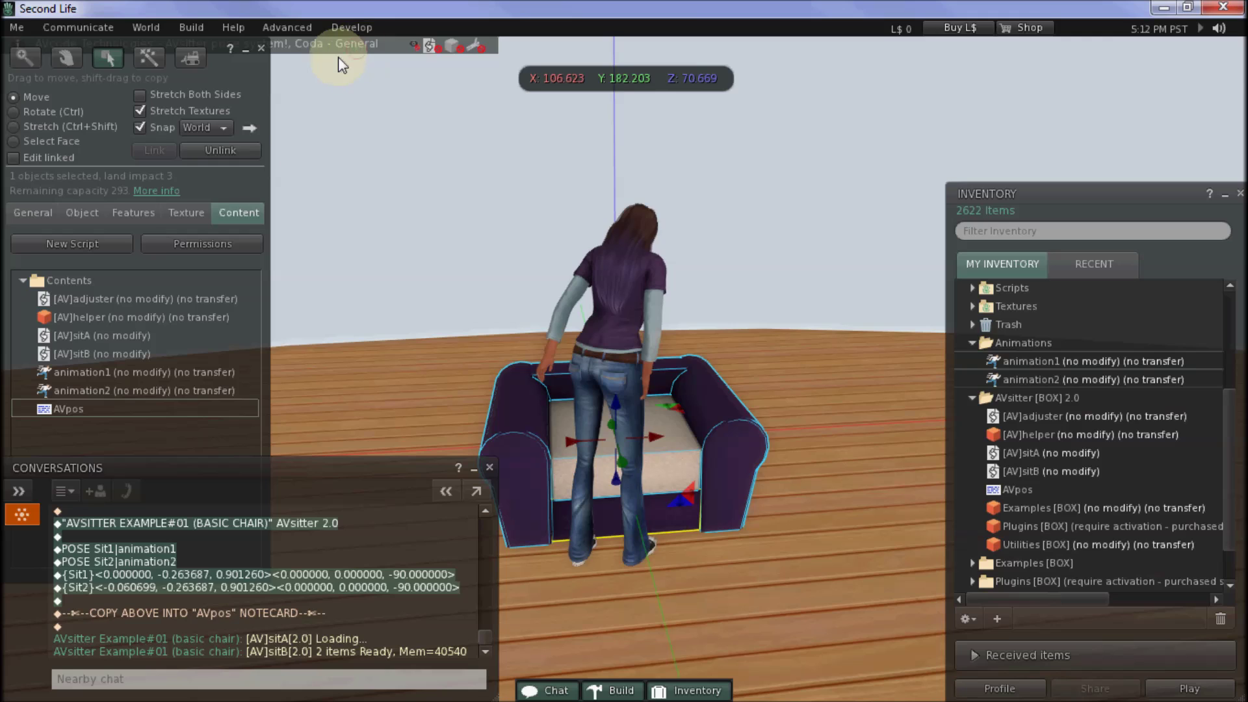
click(262, 47)
click(262, 46)
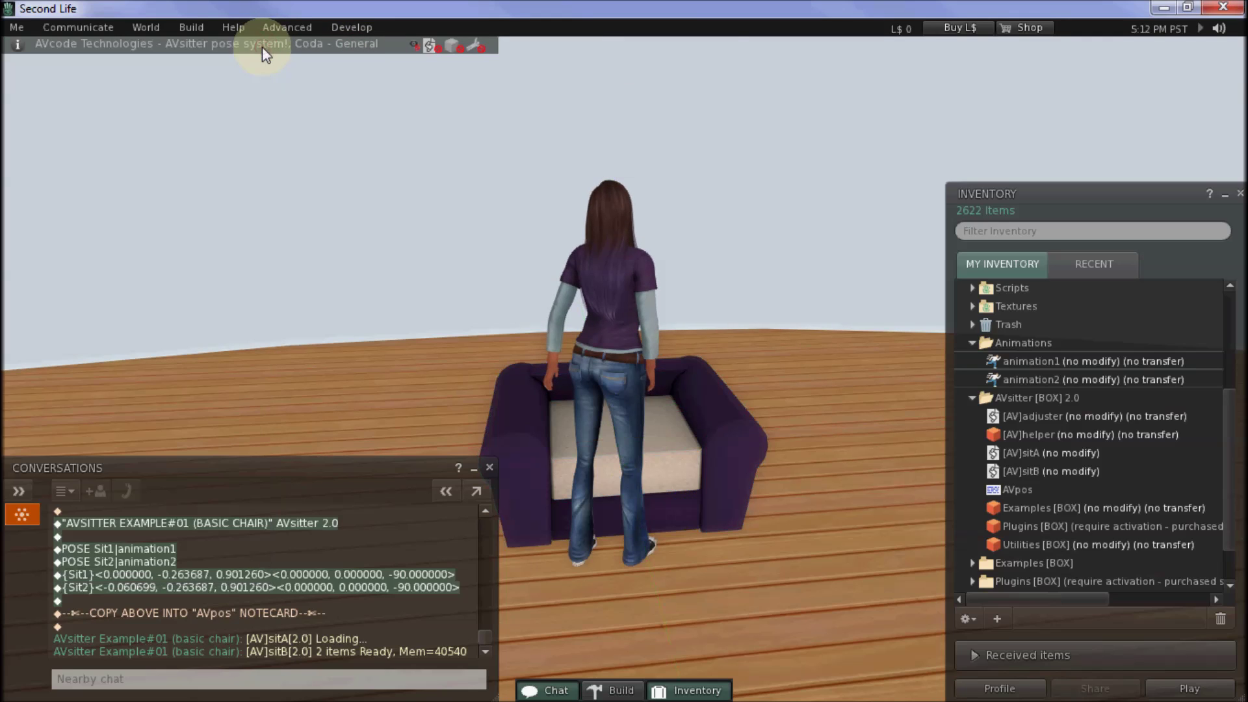
click(654, 448)
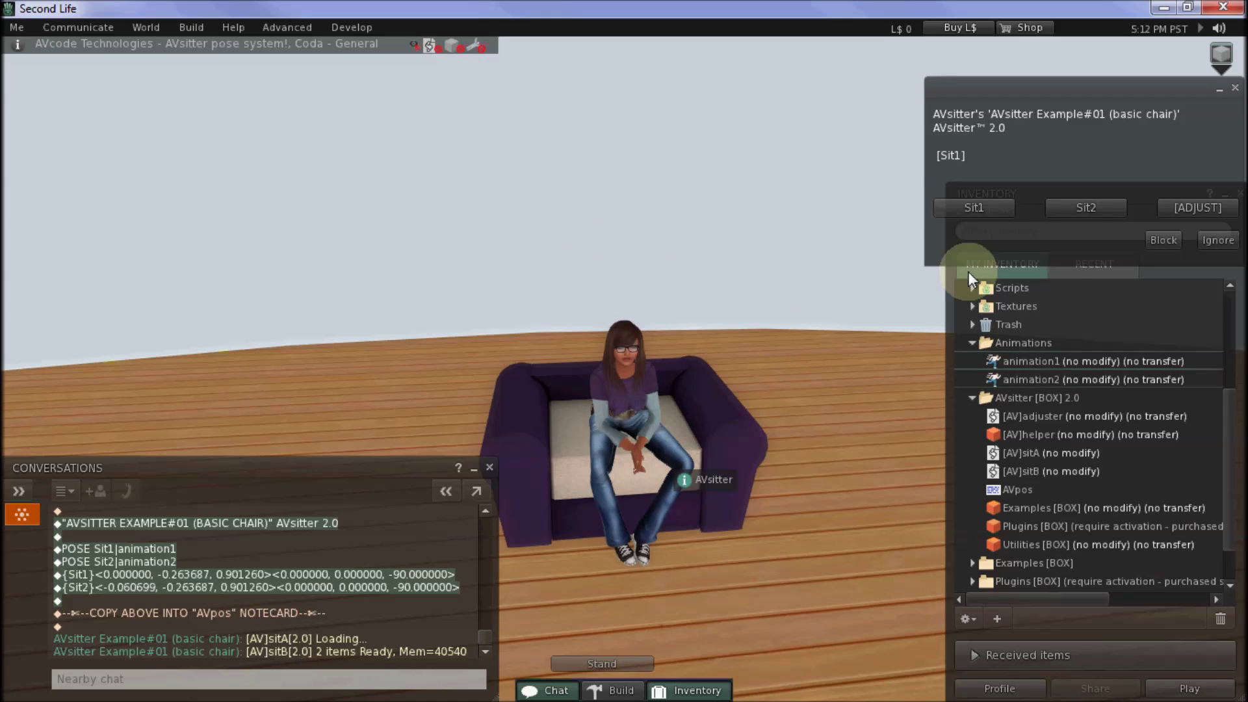
click(1095, 206)
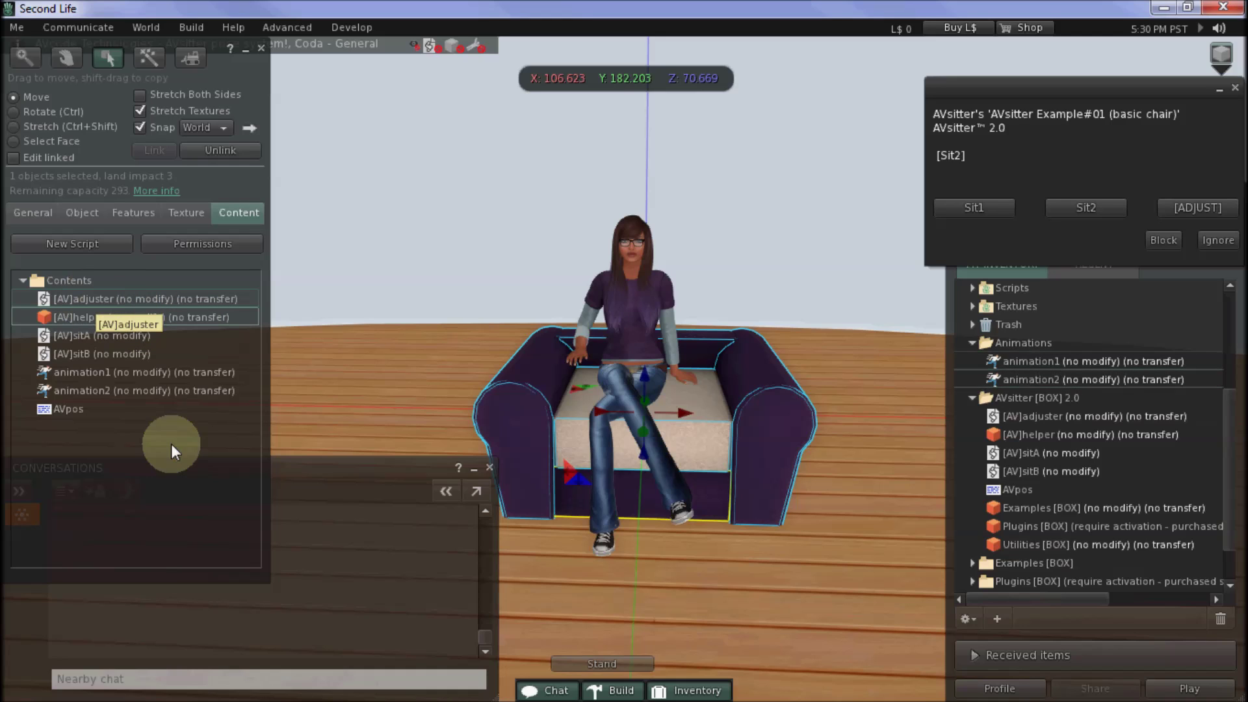
Step: Send '/5 cleanup' in nearby chat to strip the helper and adjuster scripts
click(189, 680)
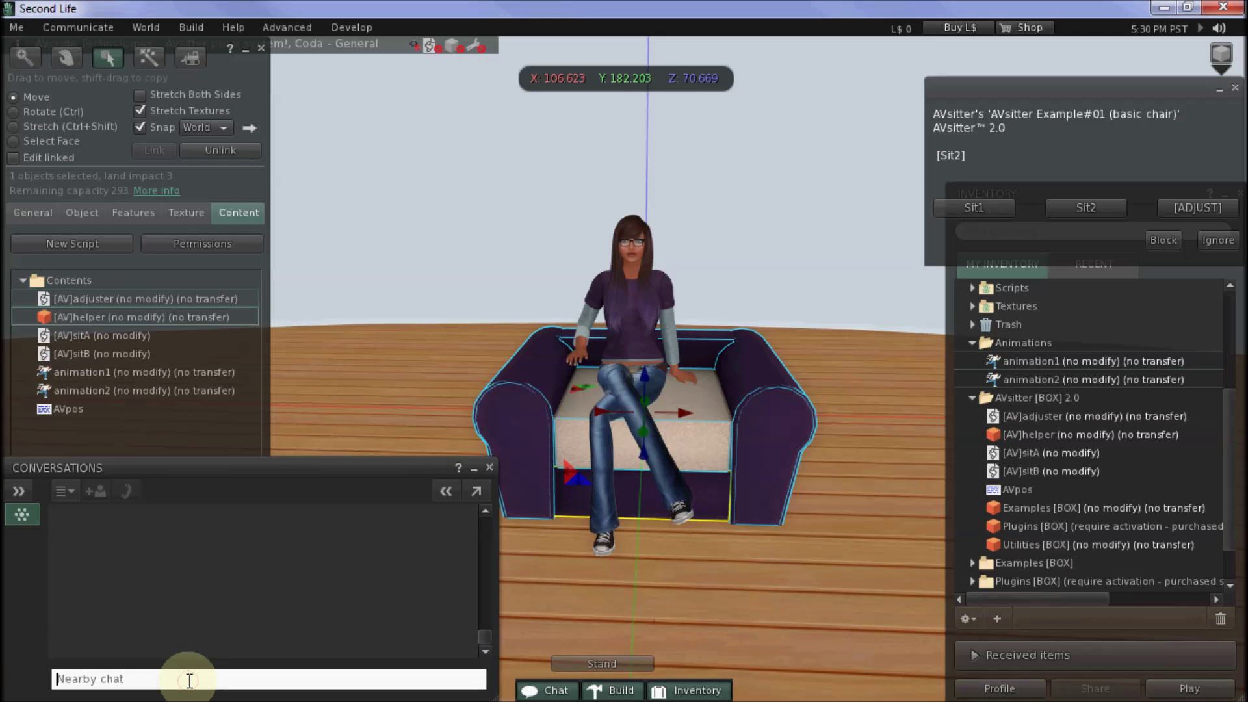
text(/5 cleanup)
key(Return)
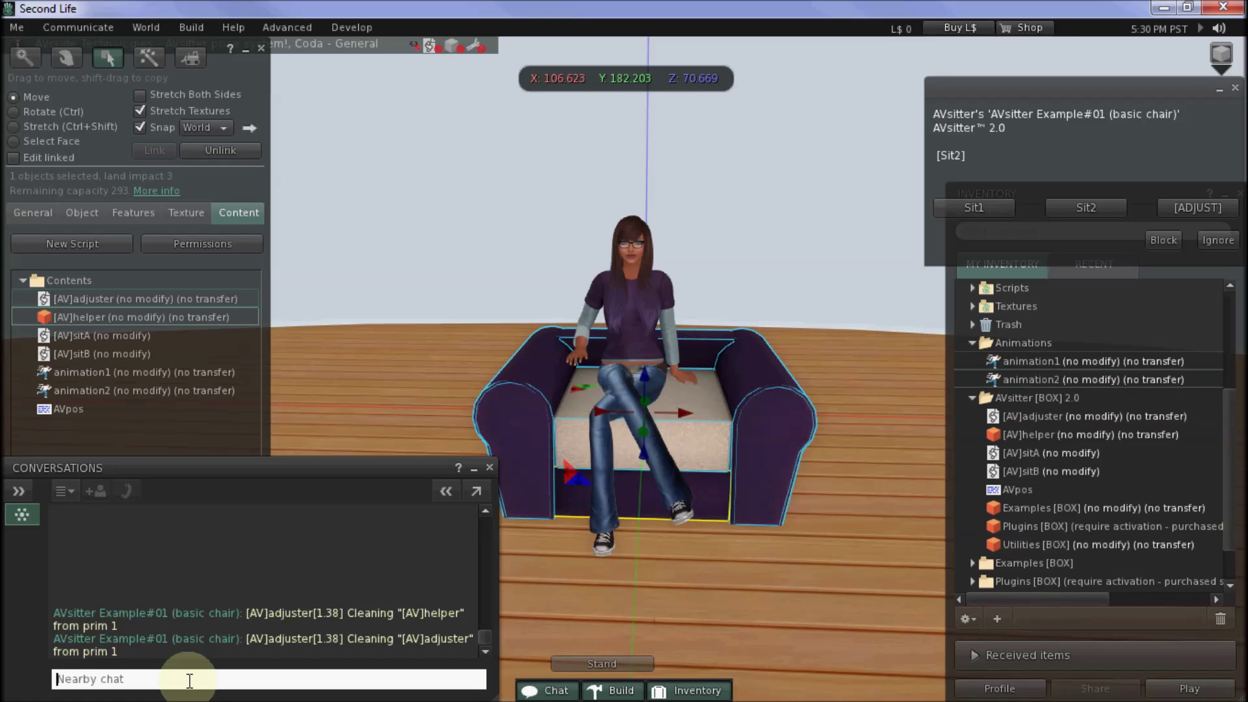